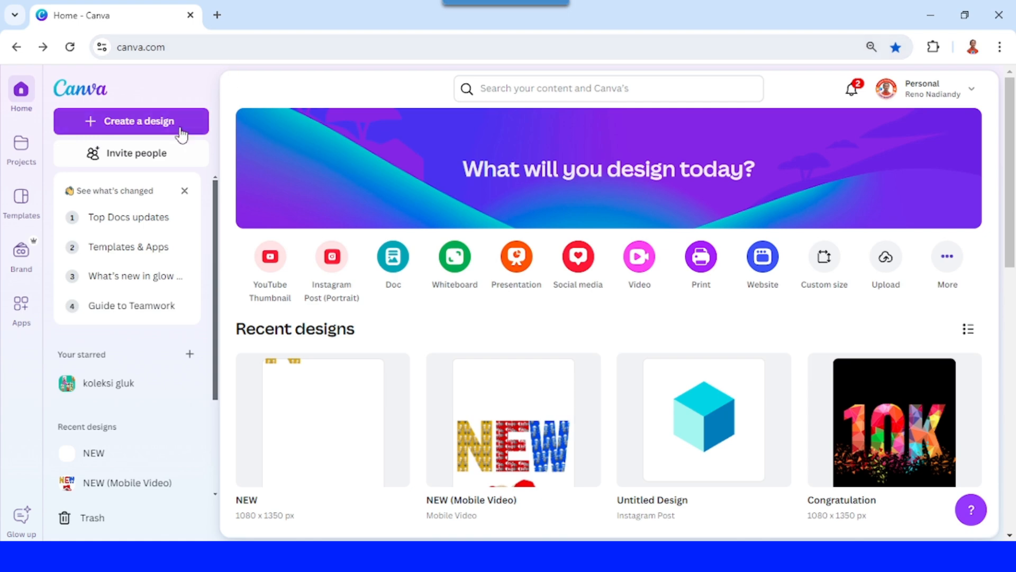
Create a new Instagram Post (Portrait) design and make its page background black.
left_click(165, 125)
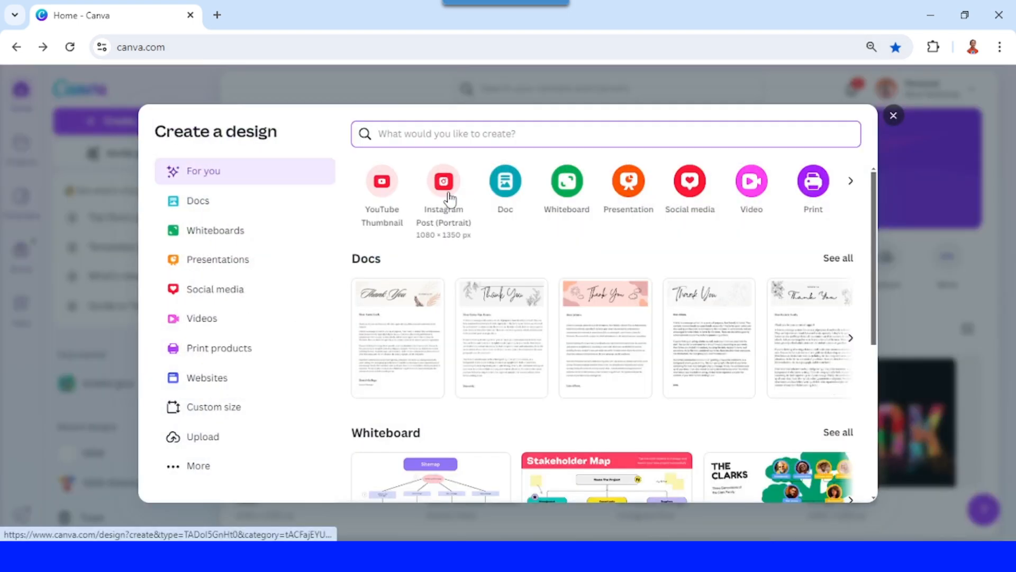
left_click(448, 197)
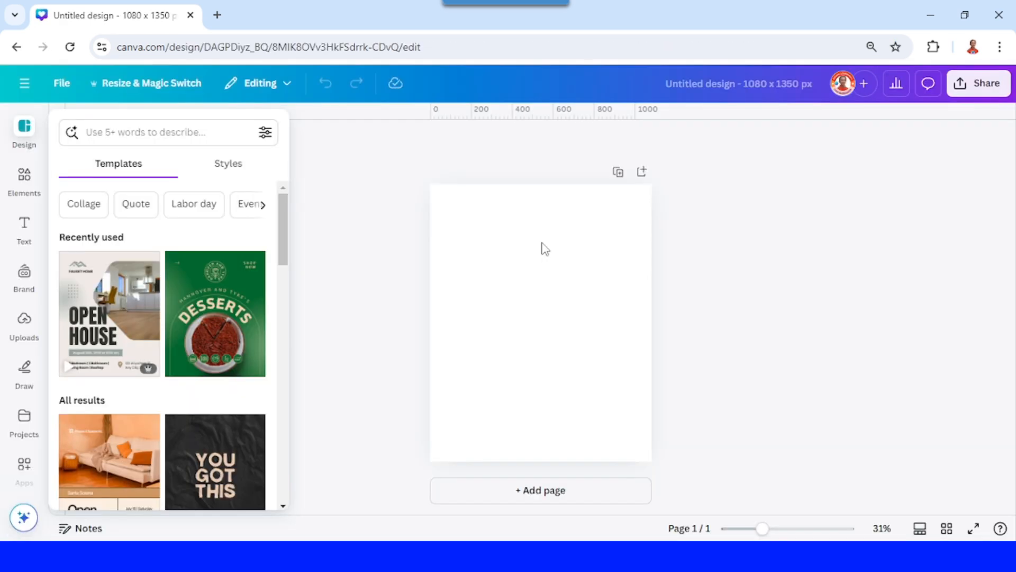
left_click(545, 249)
left_click(511, 139)
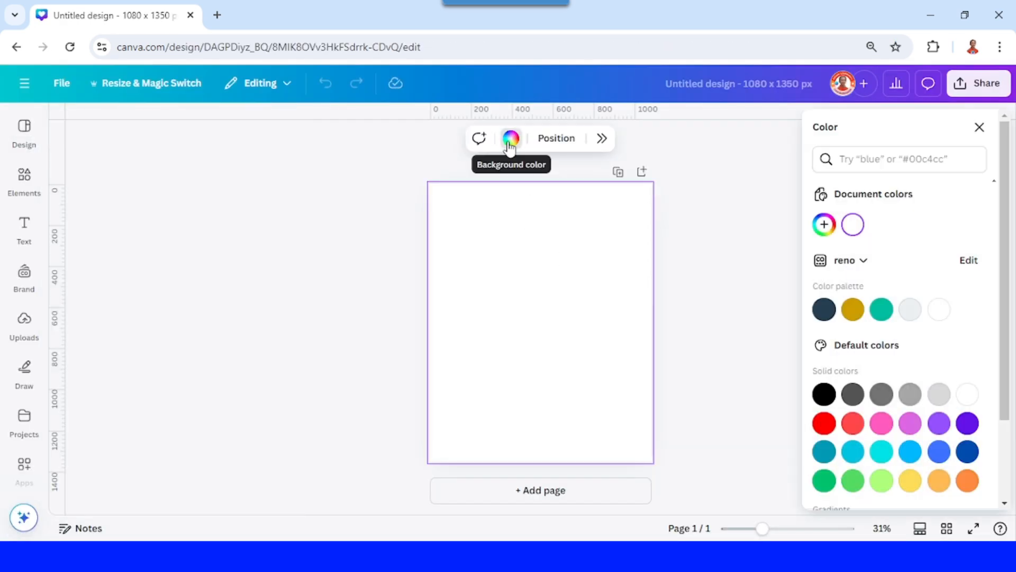
left_click(826, 396)
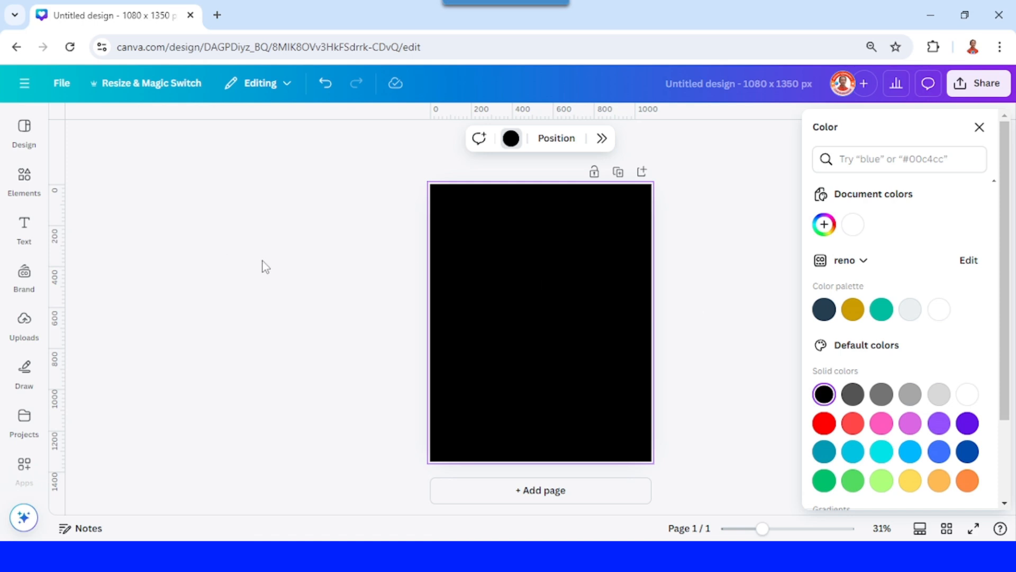
Add the recently used cut grass photo and scale it to the full page width across the bottom of the page.
left_click(23, 180)
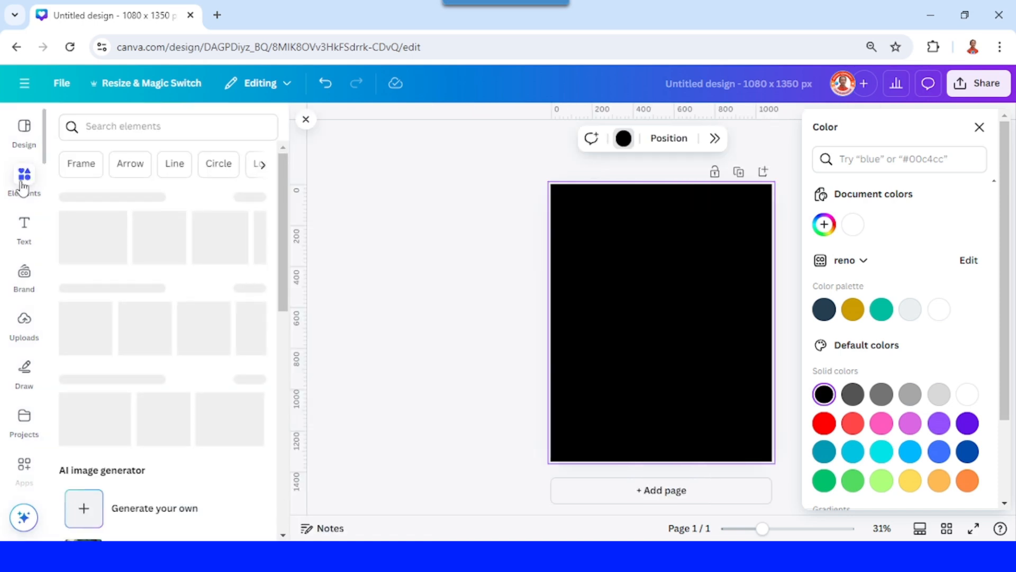
left_click(262, 199)
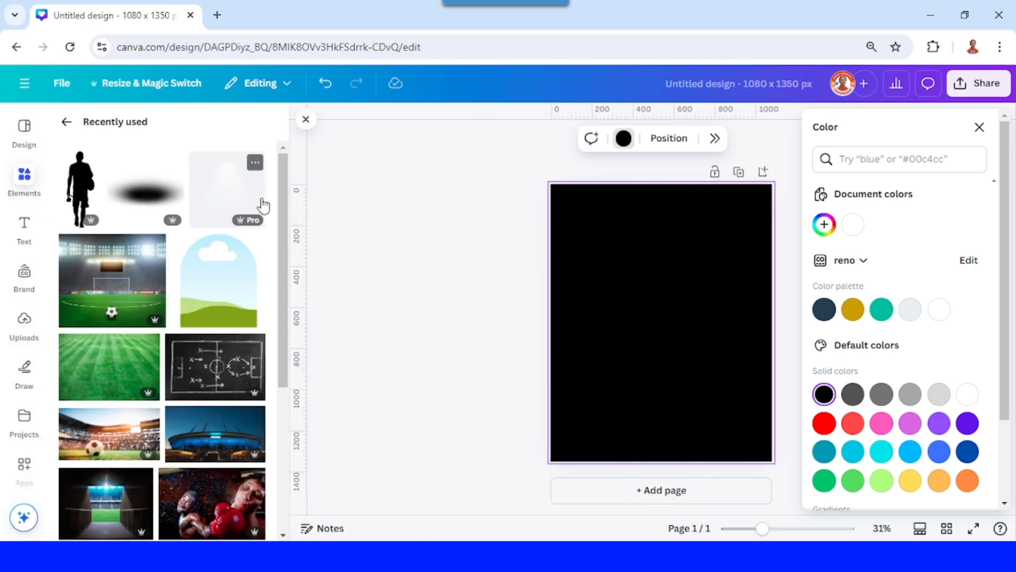
left_click(149, 345)
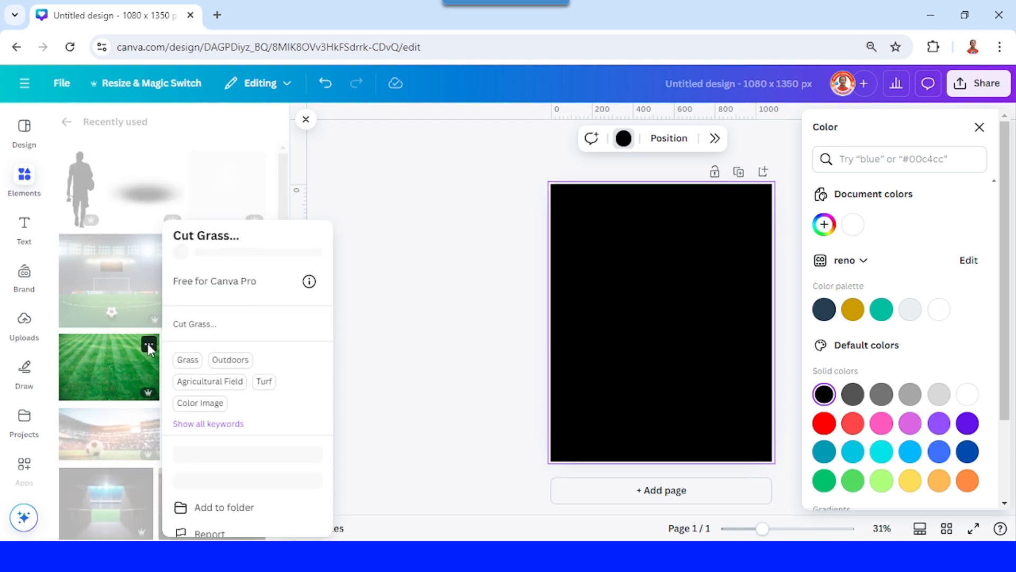
left_click(118, 364)
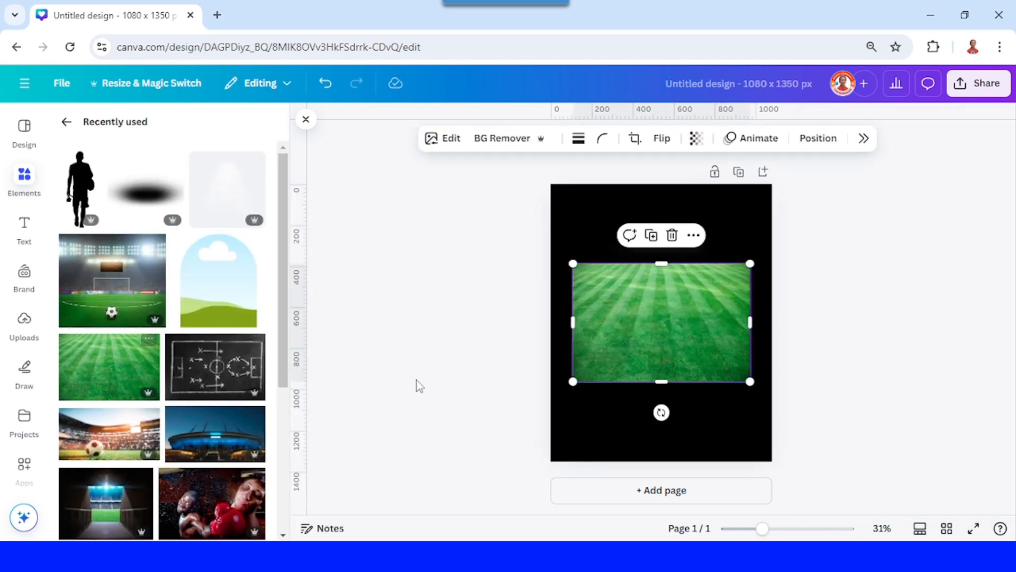
left_click_drag(633, 329, 609, 444)
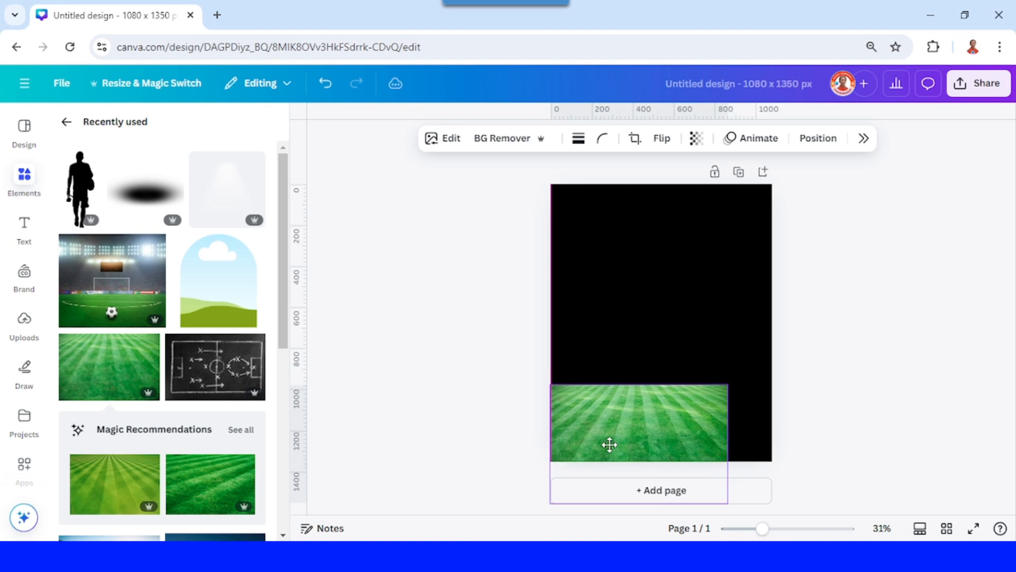
left_click_drag(729, 385, 772, 365)
left_click_drag(716, 399, 717, 405)
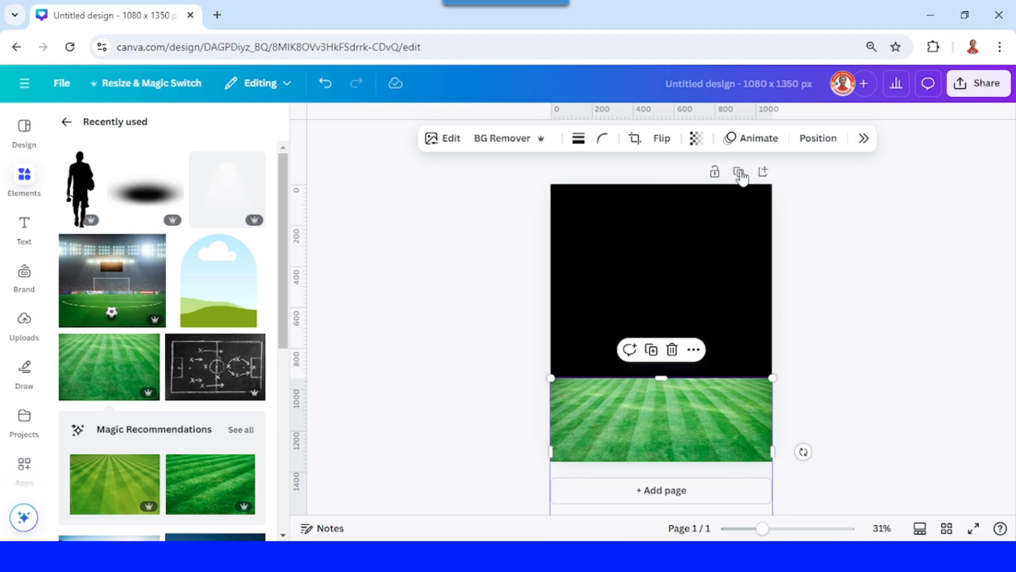
Lower the transparency value of the grass photo to 65.
left_click(696, 139)
left_click_drag(728, 194, 662, 177)
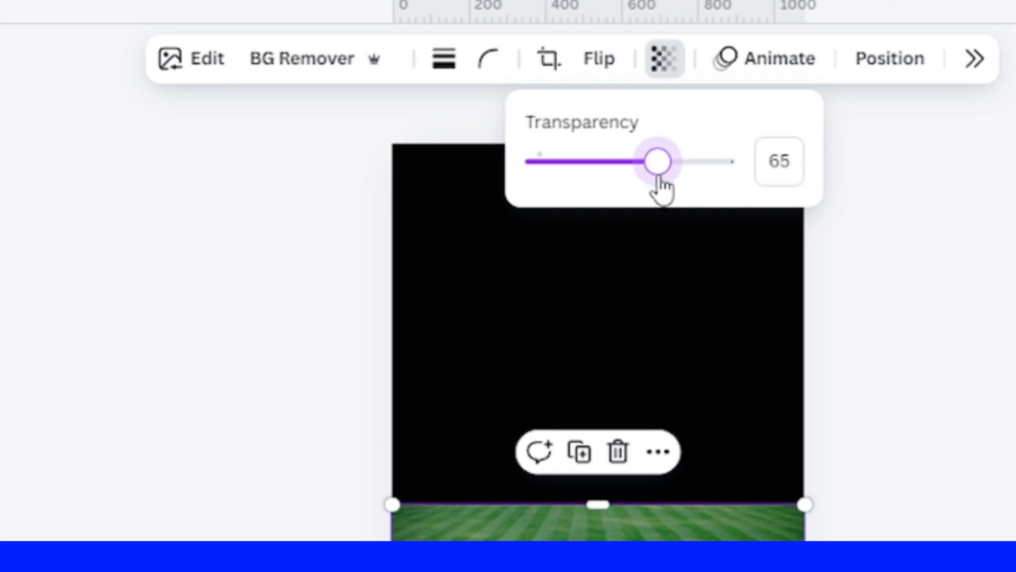
left_click(373, 338)
Insert the Arch Up Frame and shape it into a small, tall doorway centred on the grass's upper edge.
left_click(256, 244)
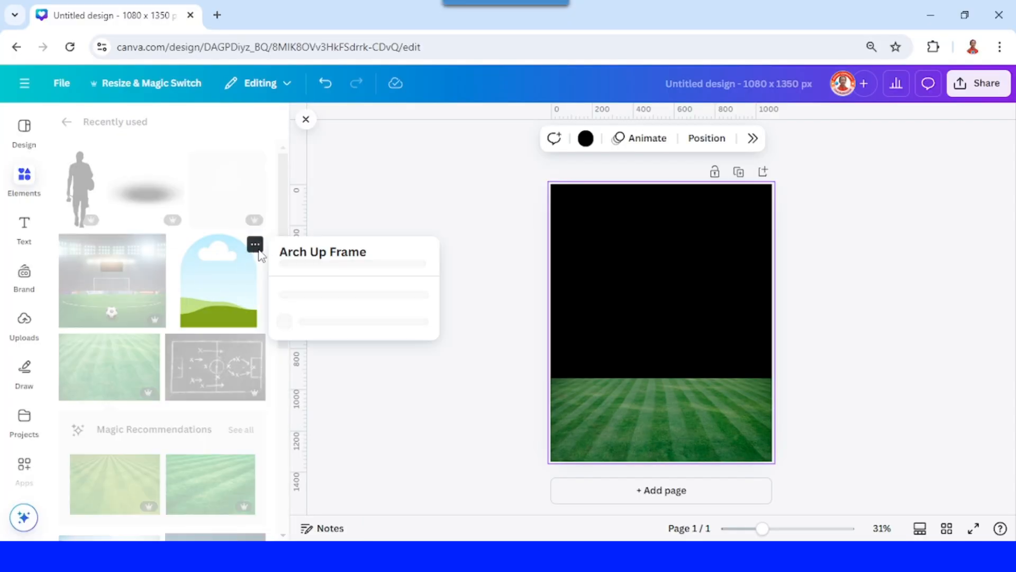
left_click(228, 289)
left_click(228, 290)
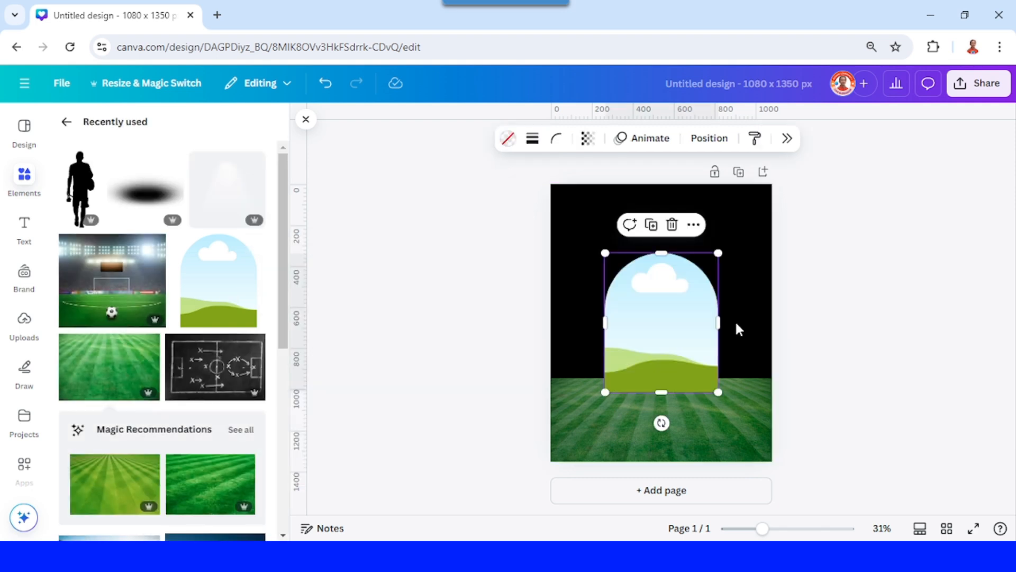
left_click_drag(719, 254, 677, 329)
left_click_drag(647, 365, 674, 352)
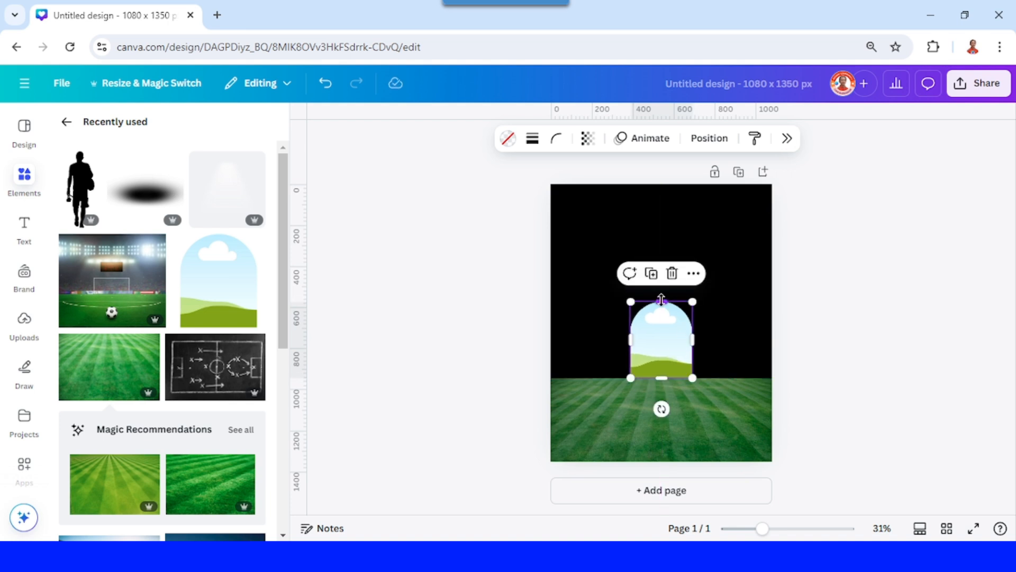
left_click_drag(661, 298, 663, 283)
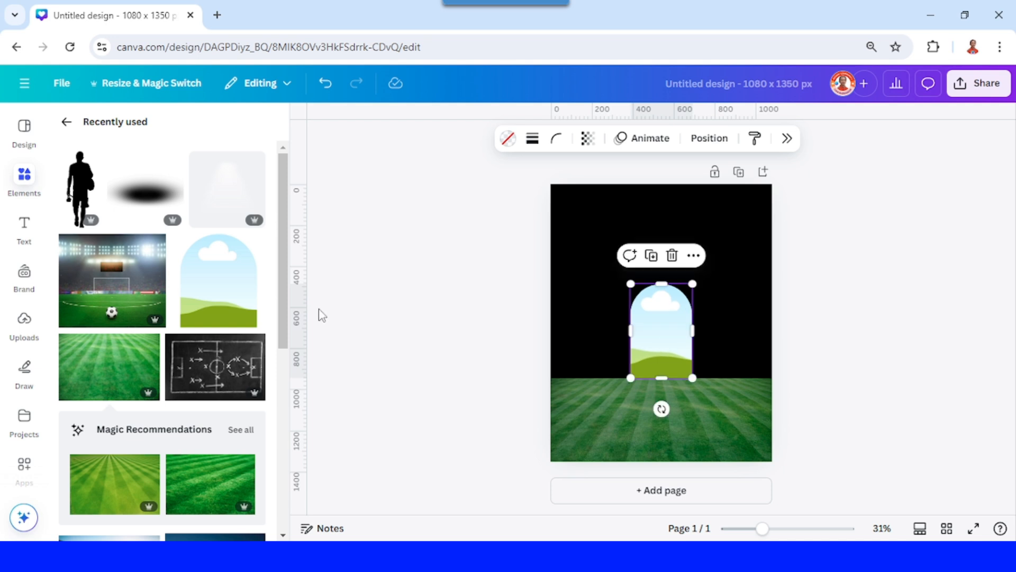
Fill the arch frame with the "Starting a football match" stadium photo.
left_click(156, 245)
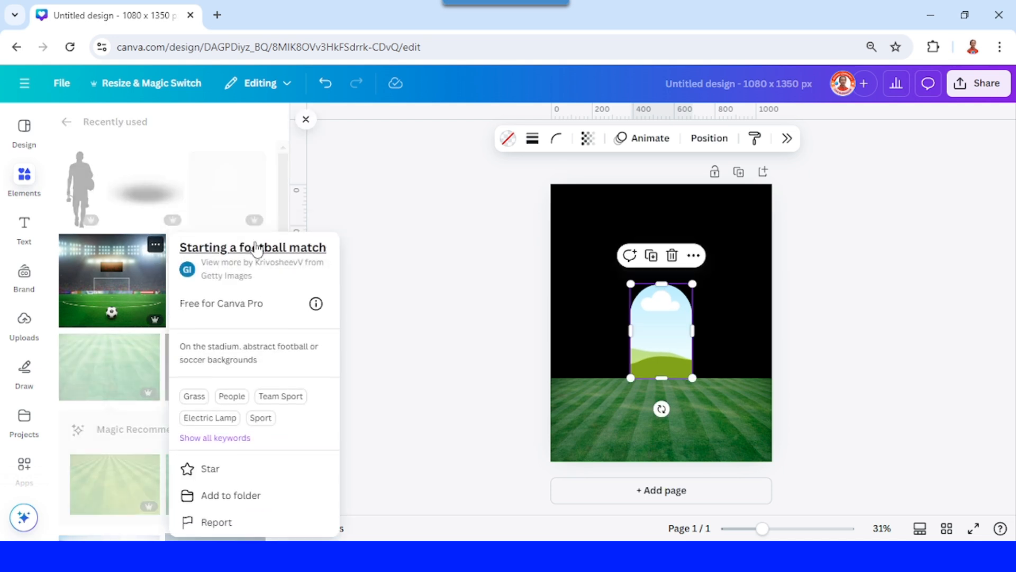
left_click(103, 290)
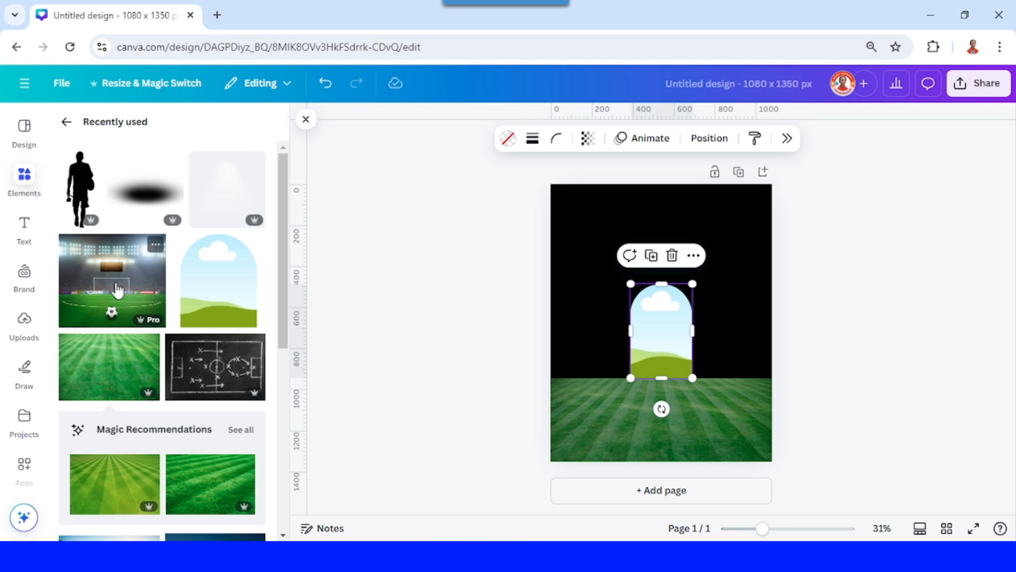
left_click(117, 290)
left_click_drag(696, 328, 671, 332)
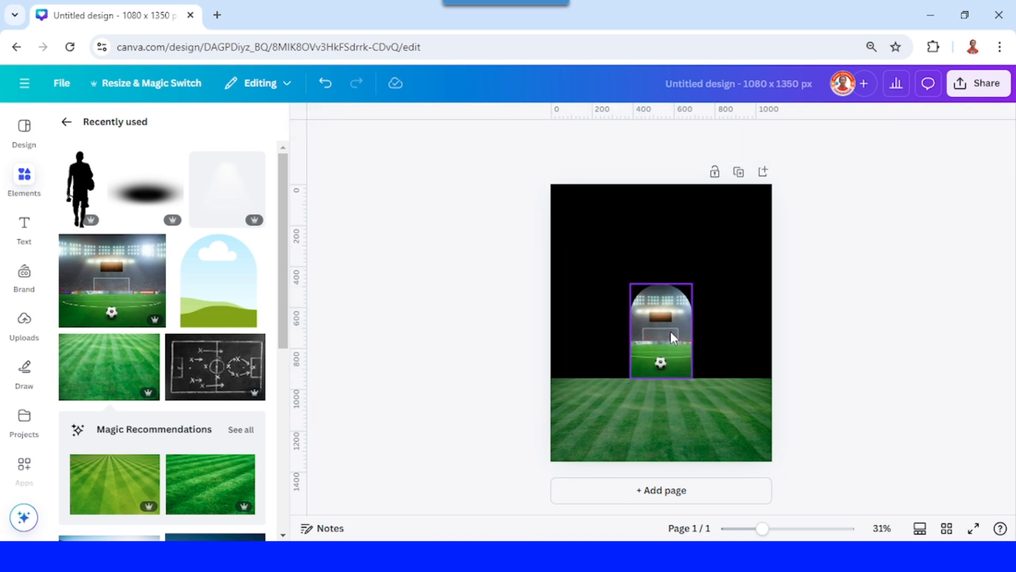
Enlarge the stadium photo inside the arch frame so that the ball falls outside the crop.
left_click(662, 340)
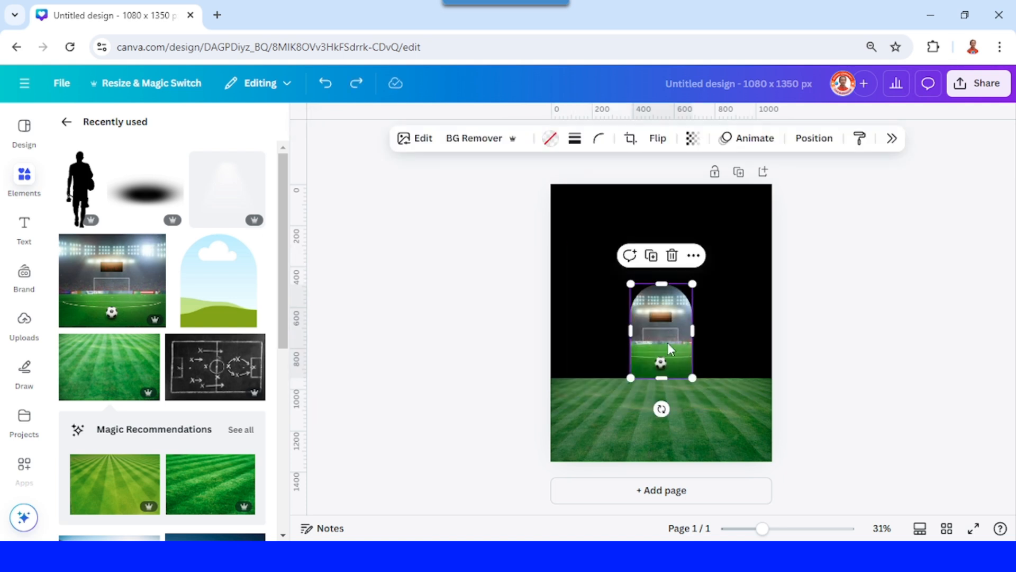
double_click(668, 342)
left_click_drag(719, 379, 754, 420)
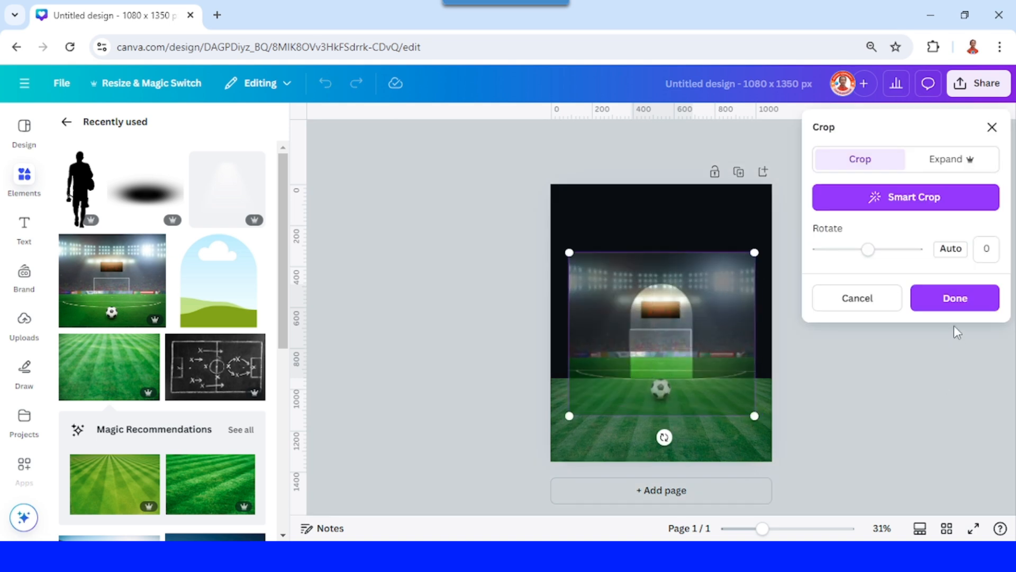
left_click(950, 300)
left_click(882, 397)
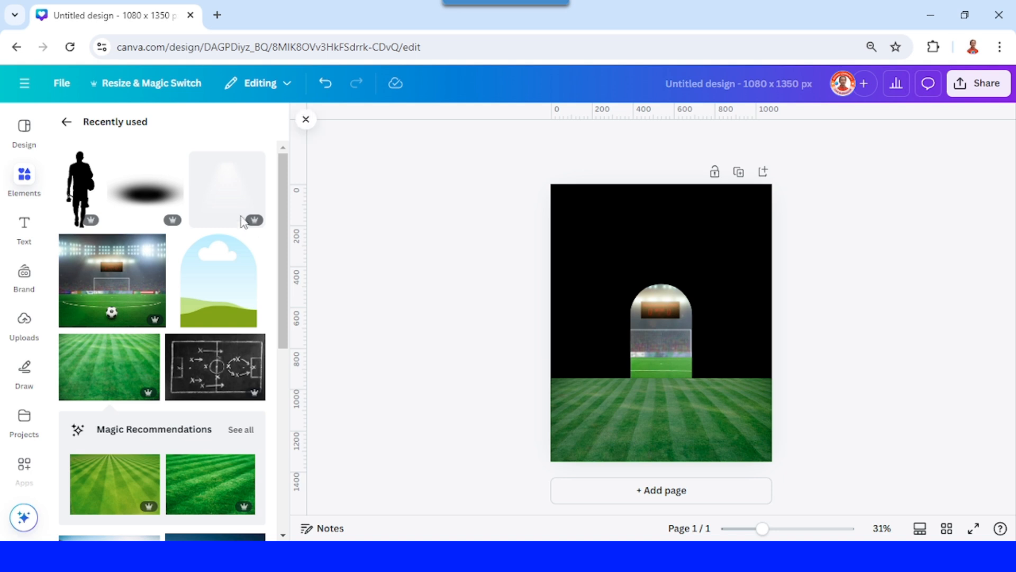
Add the black gradient shadow, narrow it to about 432 px wide and move it over the grass.
left_click(173, 162)
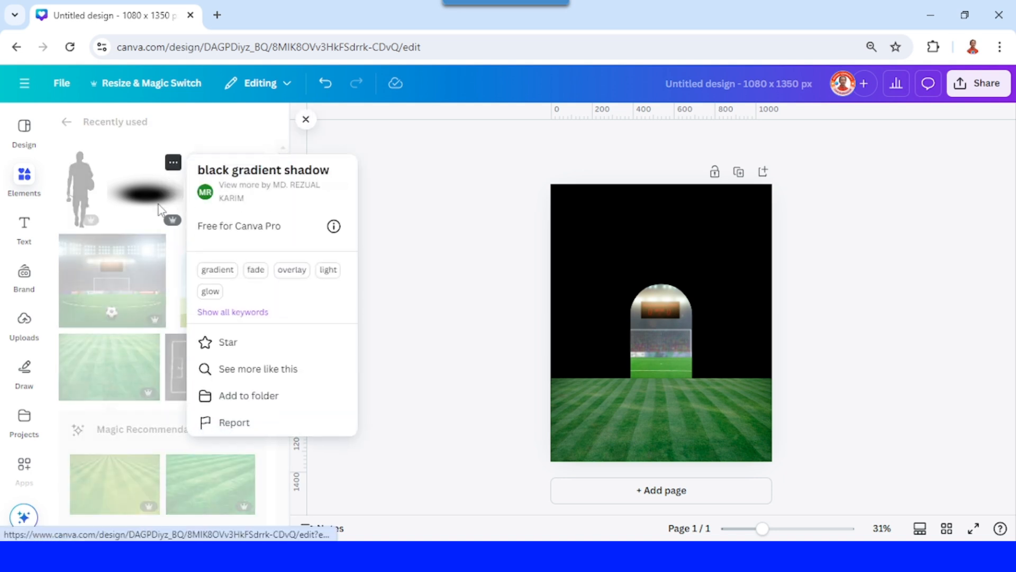
left_click(148, 197)
left_click(148, 197)
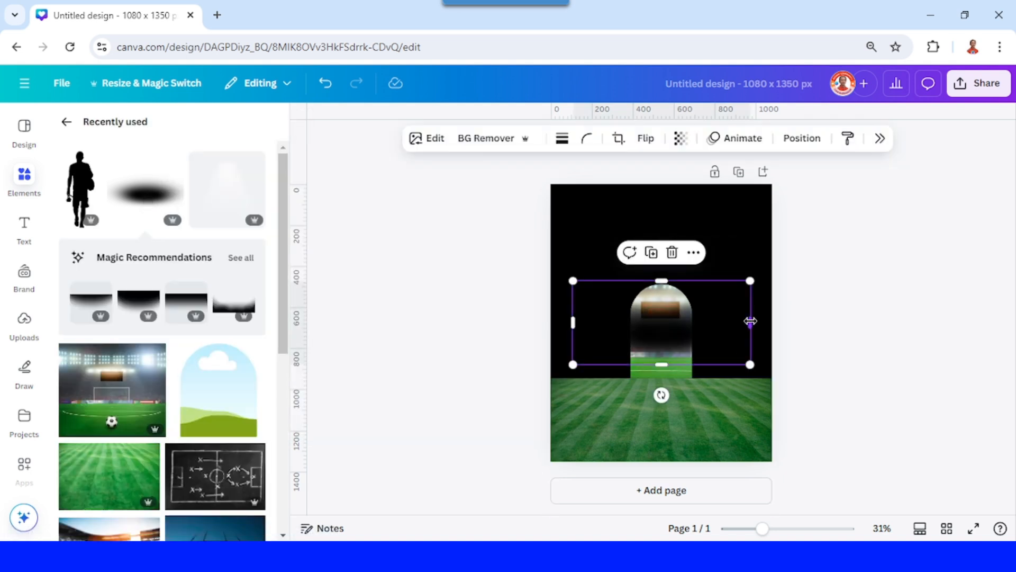
left_click_drag(751, 321, 661, 321)
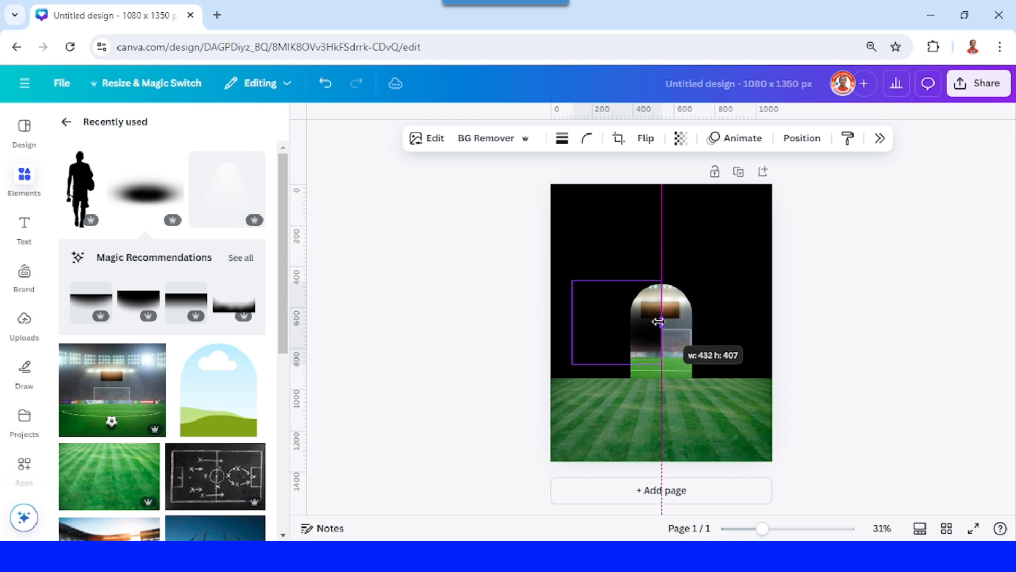
left_click_drag(595, 336, 688, 413)
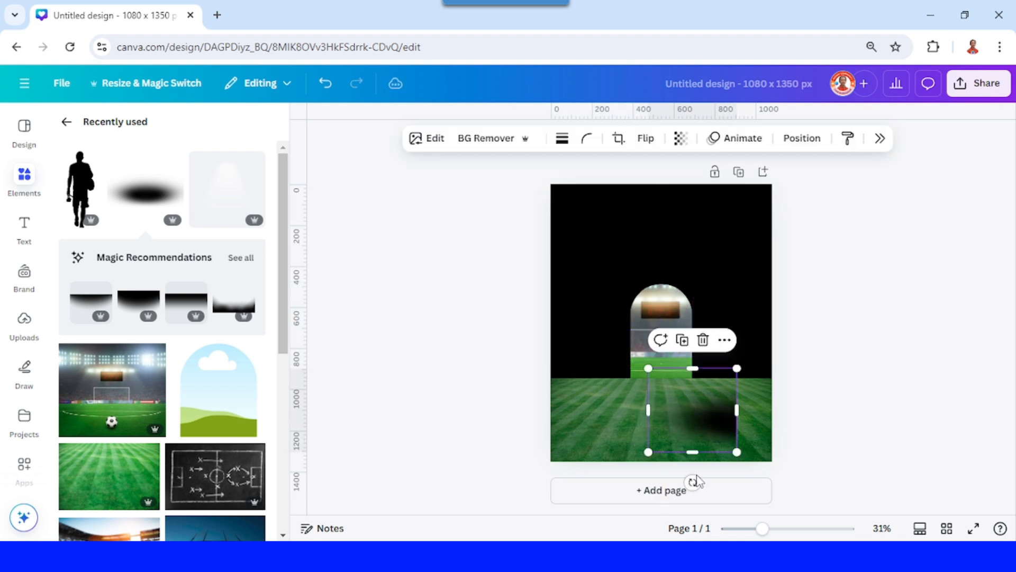
Rotate and enlarge the black gradient shadow and position it to darken the grass.
left_click_drag(693, 482, 712, 420)
left_click_drag(750, 378, 964, 150)
left_click_drag(945, 263, 850, 403)
left_click_drag(756, 381, 602, 393)
left_click(700, 298)
key("ctrl+z")
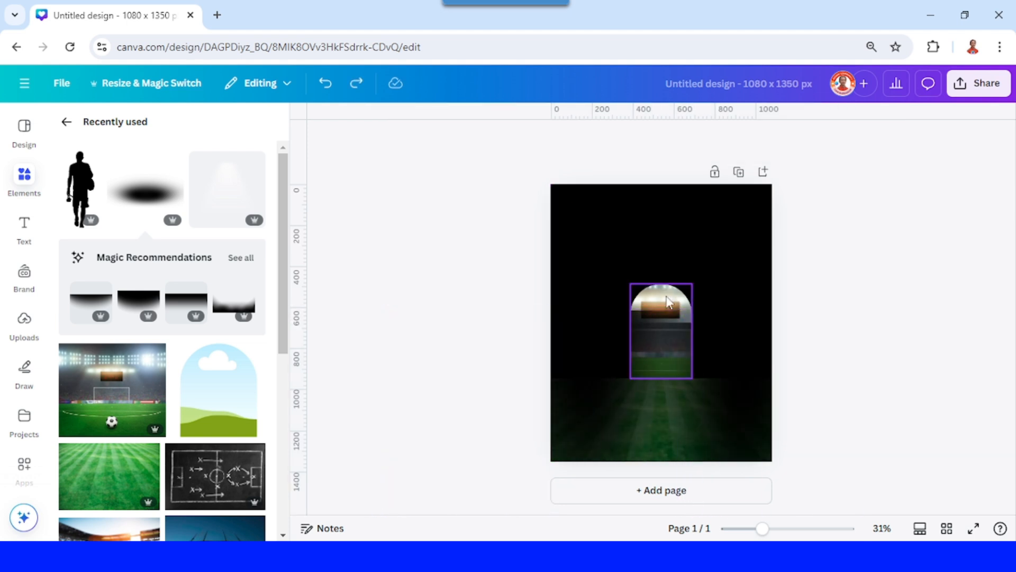
Bring the arch frame to the front, above the black gradient shadow.
left_click(668, 303)
right_click(667, 303)
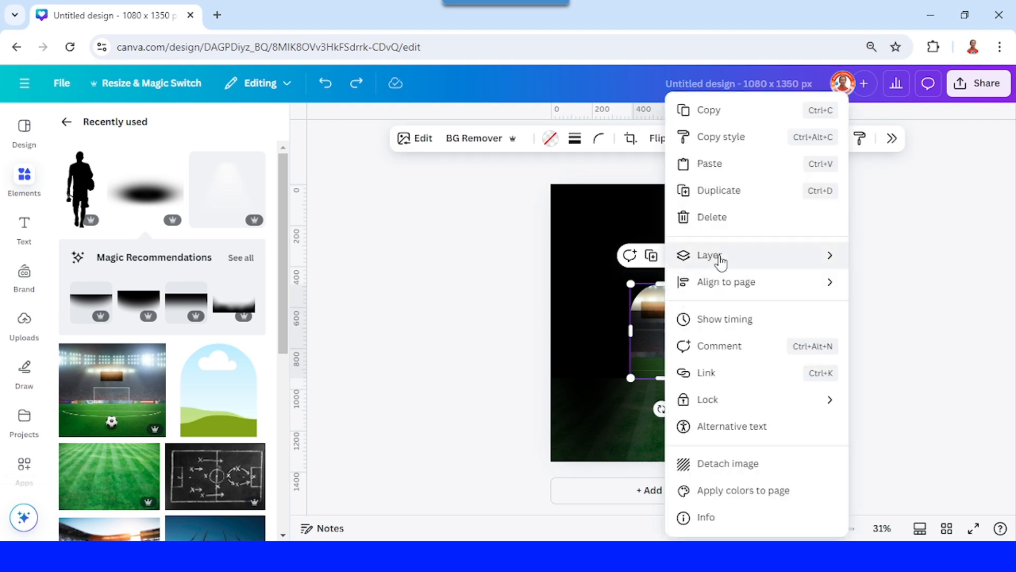
mouse_move(721, 260)
left_click(563, 290)
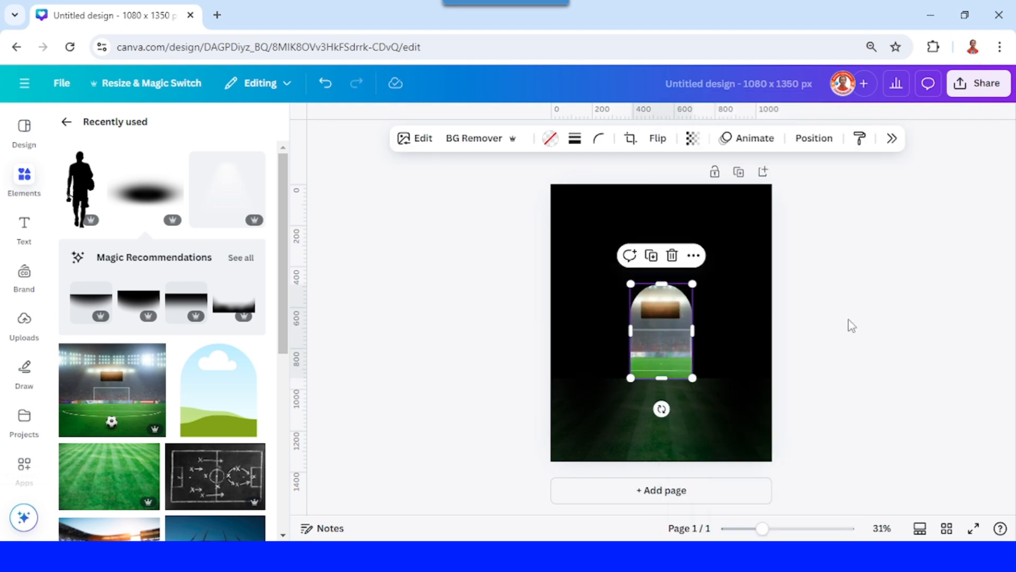
left_click(884, 313)
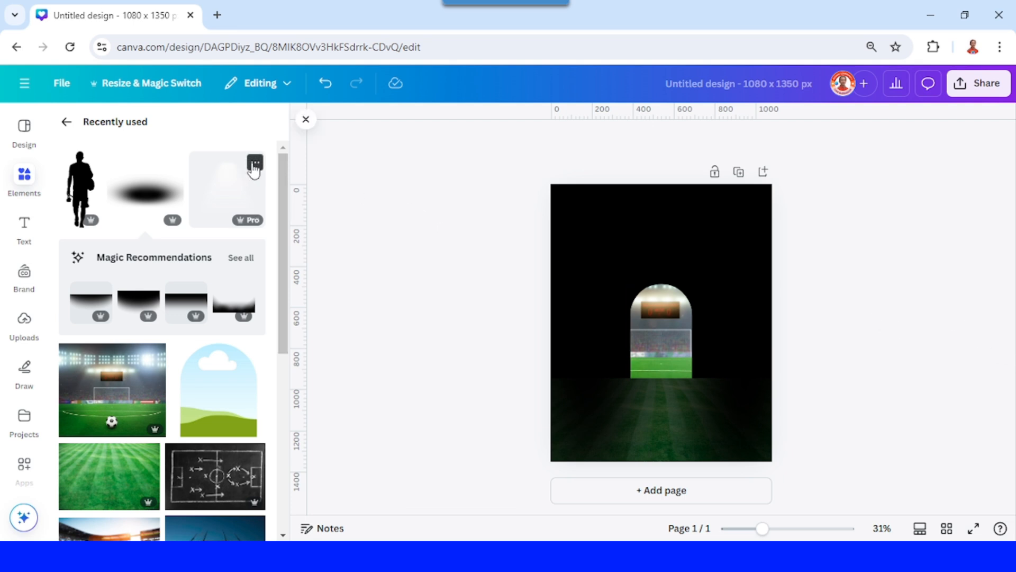
Add the spotlights light glow, shrink it and centre it behind the arch so it shines onto the grass.
left_click(254, 164)
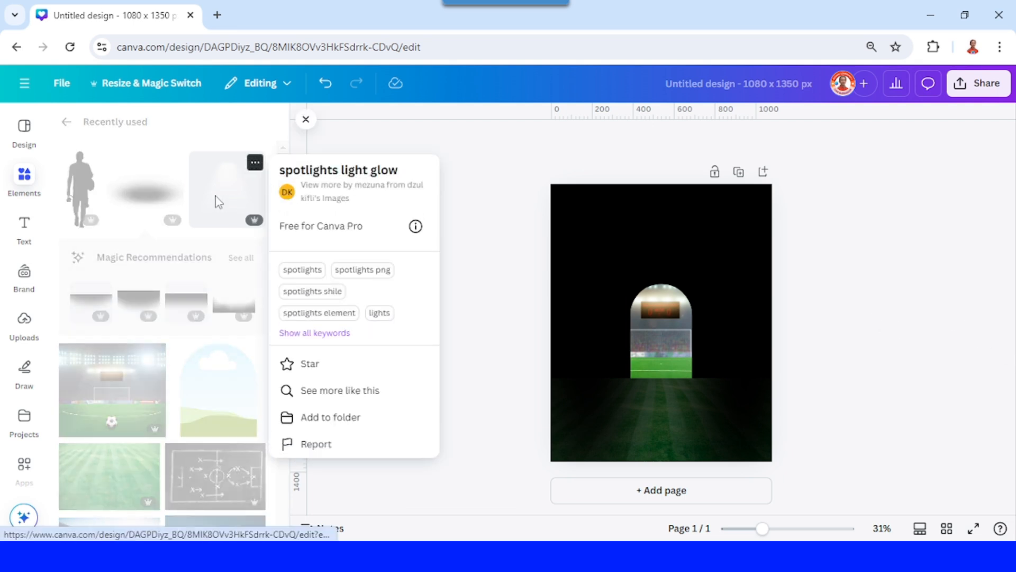
left_click(217, 197)
left_click(227, 197)
left_click_drag(695, 308, 696, 381)
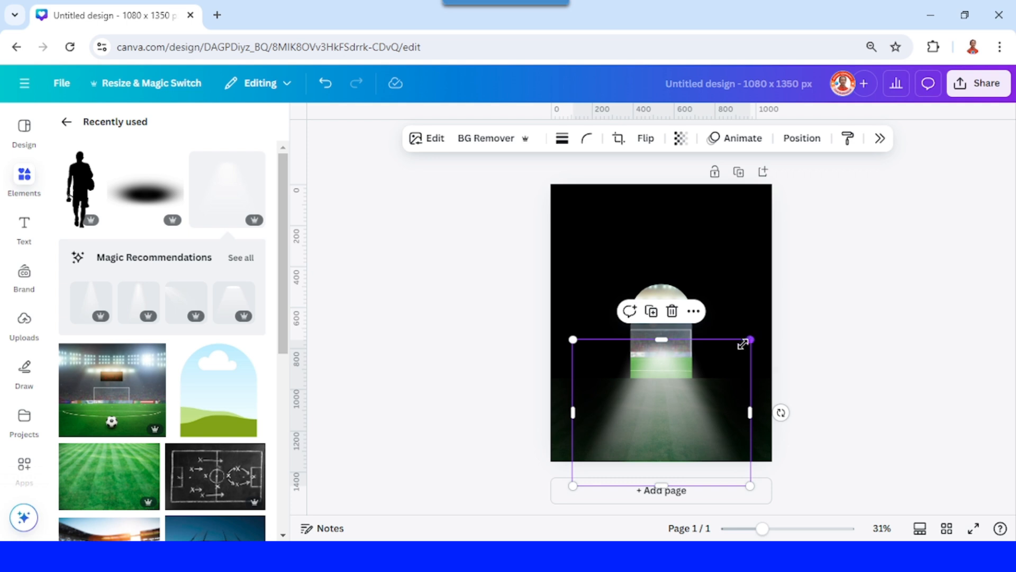
left_click_drag(743, 344, 731, 355)
left_click_drag(655, 409, 674, 390)
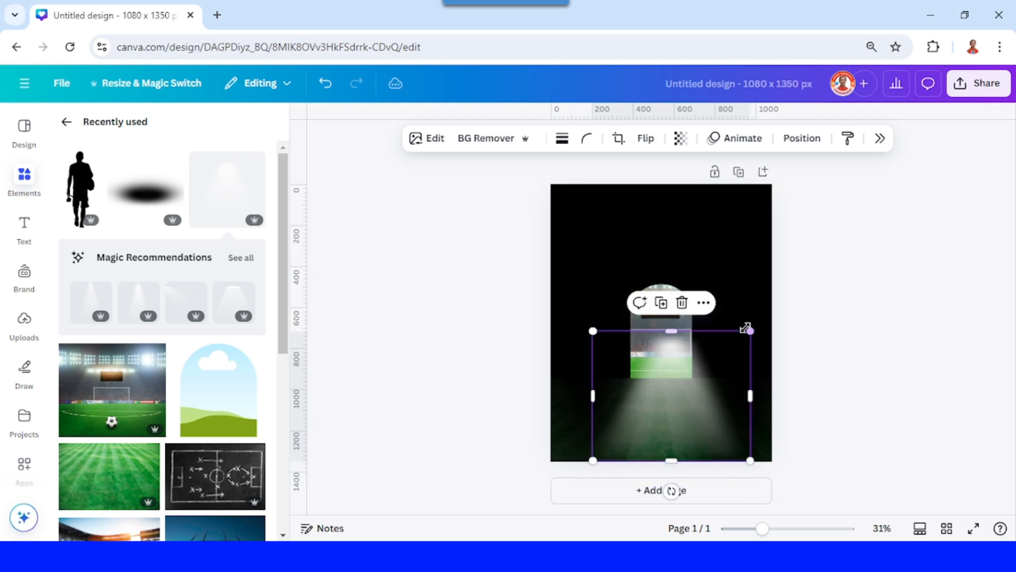
left_click_drag(737, 340, 733, 345)
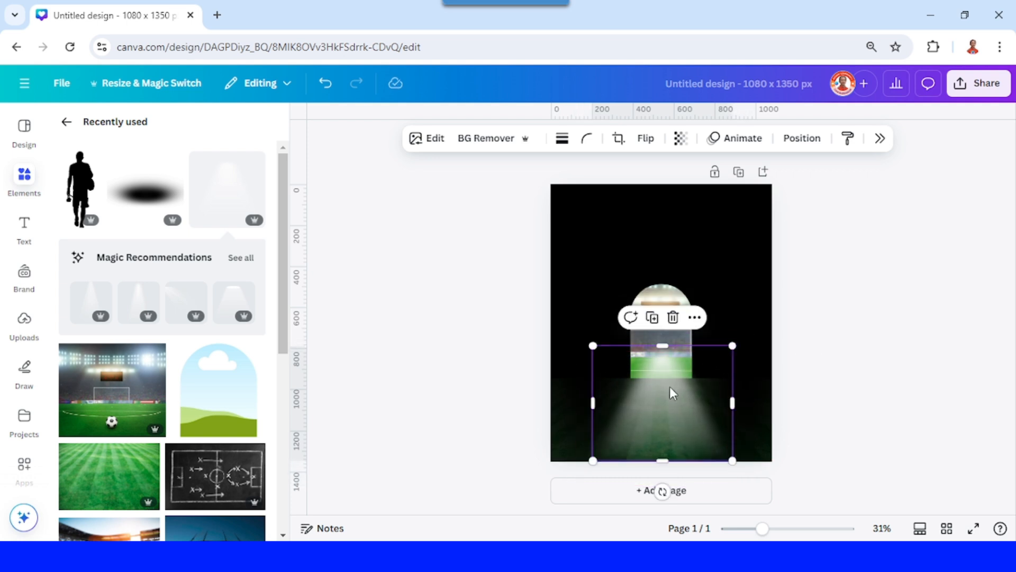
left_click_drag(673, 392, 663, 376)
left_click(354, 290)
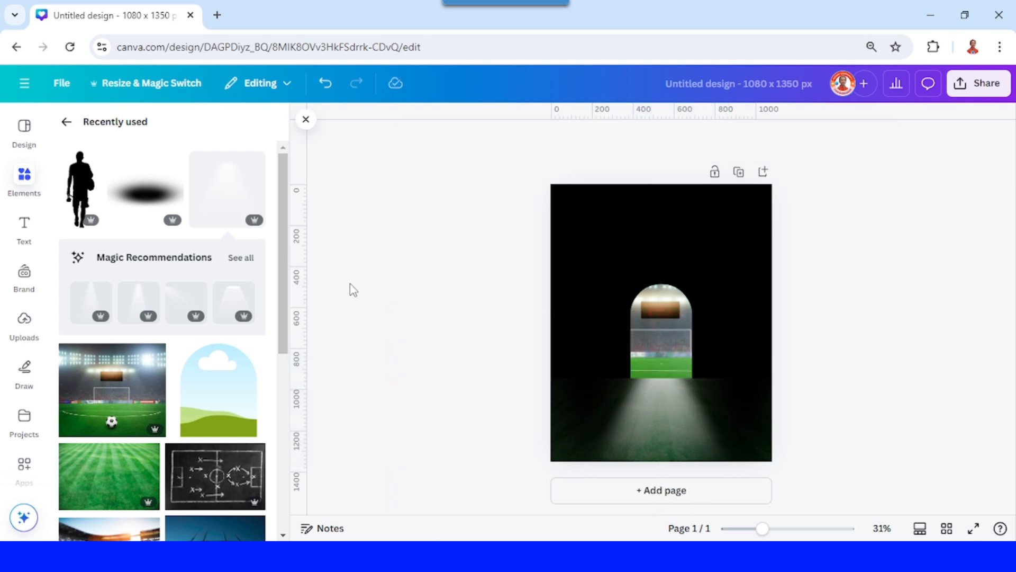
Add the walking man silhouette from the recently used elements, shrink it and centre it in the arch doorway.
left_click(91, 162)
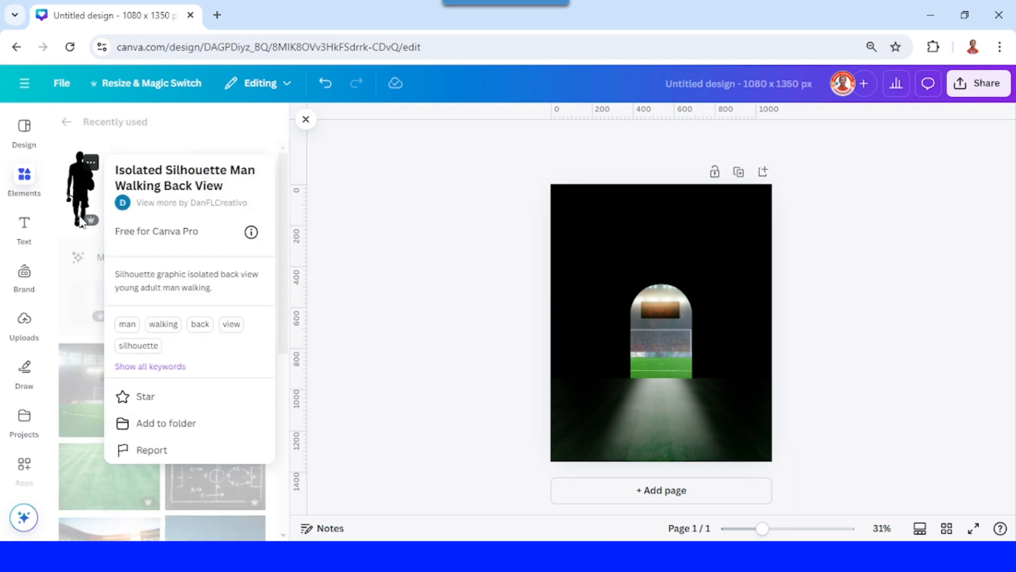
left_click(79, 192)
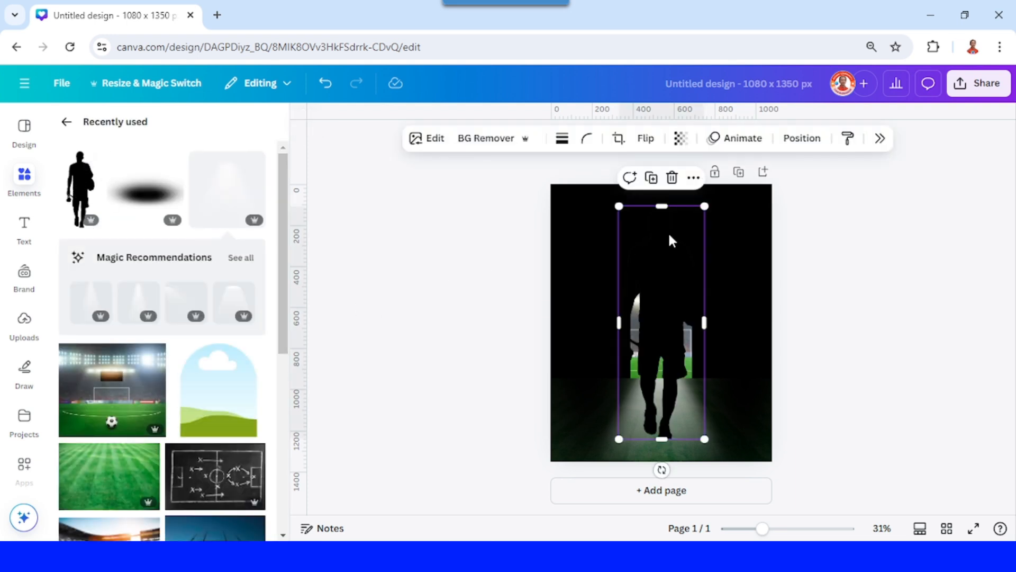
left_click_drag(707, 206, 669, 366)
left_click_drag(679, 325, 680, 320)
left_click_drag(664, 370, 663, 368)
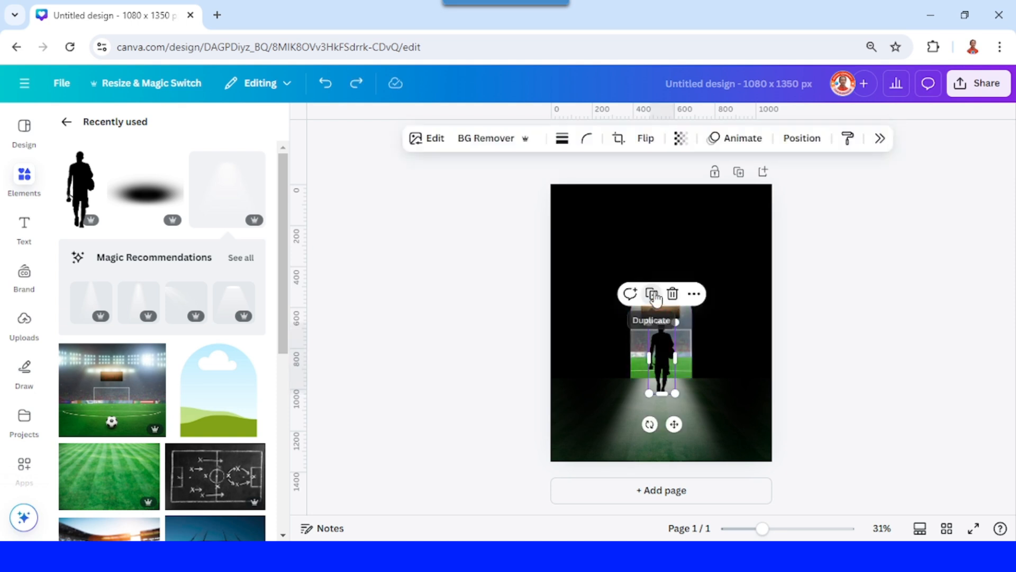
Duplicate the man silhouette, flip the copy vertically, place it below his feet as a shadow and enlarge it slightly.
left_click(650, 139)
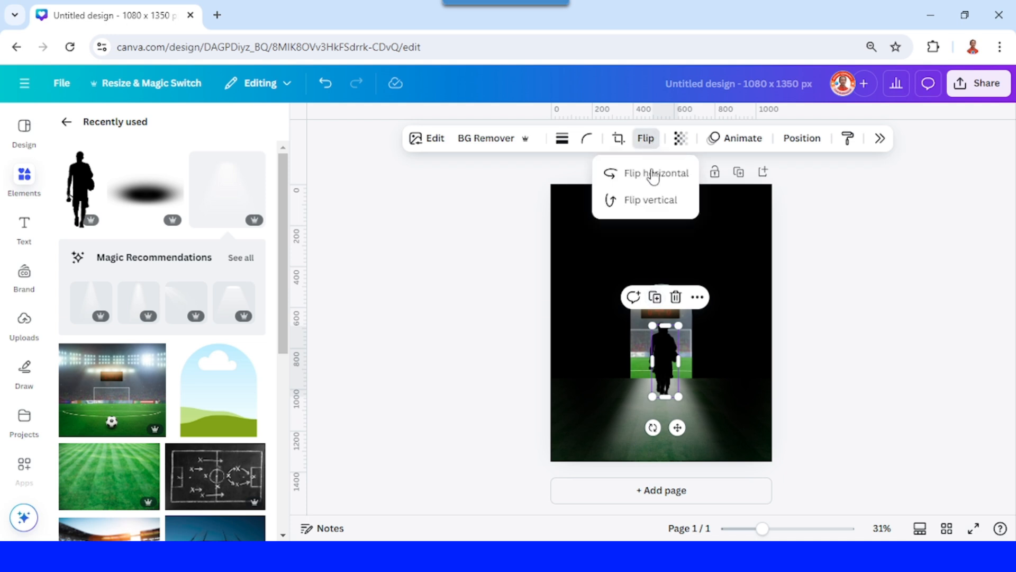
left_click(639, 207)
left_click_drag(672, 360, 666, 413)
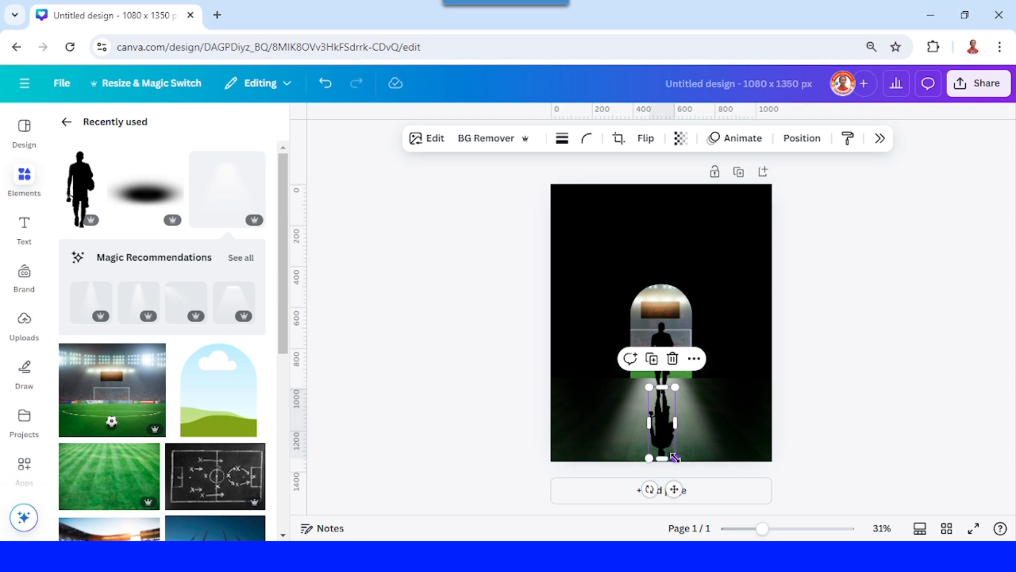
mouse_move(675, 457)
left_mouse_down()
mouse_move(684, 484)
mouse_move(675, 470)
left_mouse_up()
left_click(787, 525)
scroll(715, 456, "down", 2)
left_click(813, 444)
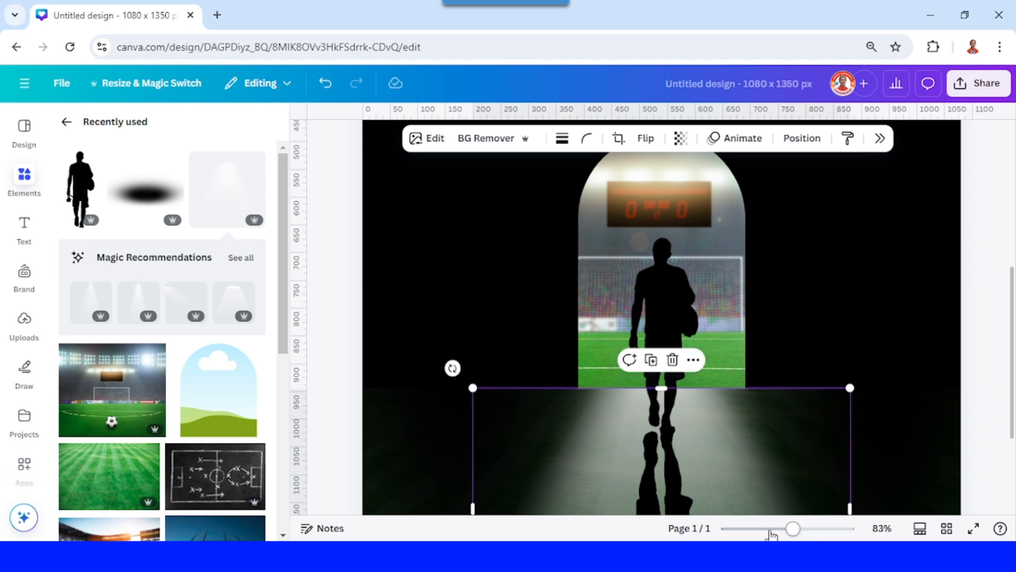
left_click(771, 529)
Add the heading "ENTER" above the arch and place a duplicate directly below it reading "THE GAME".
left_click(24, 228)
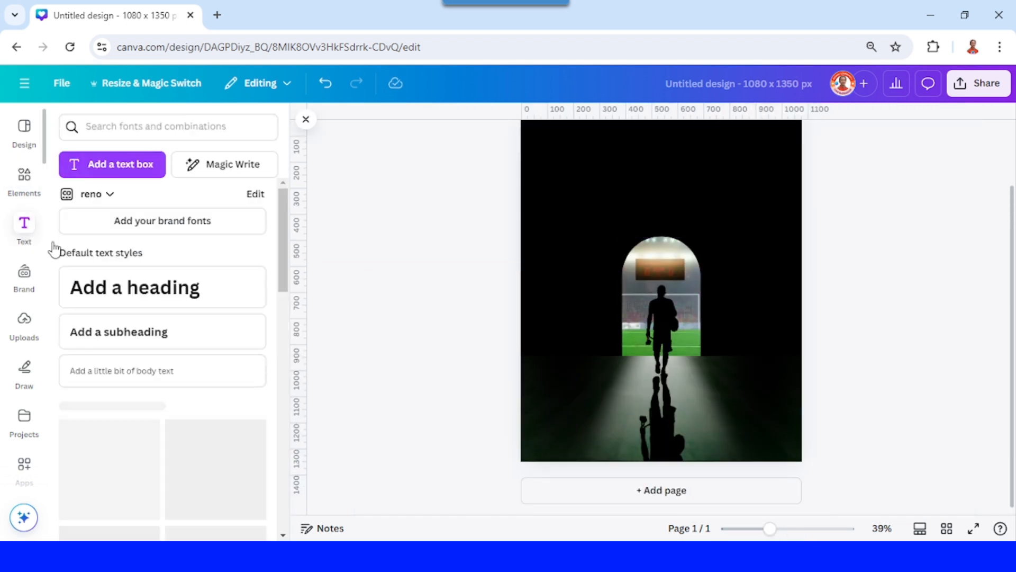
left_click(177, 294)
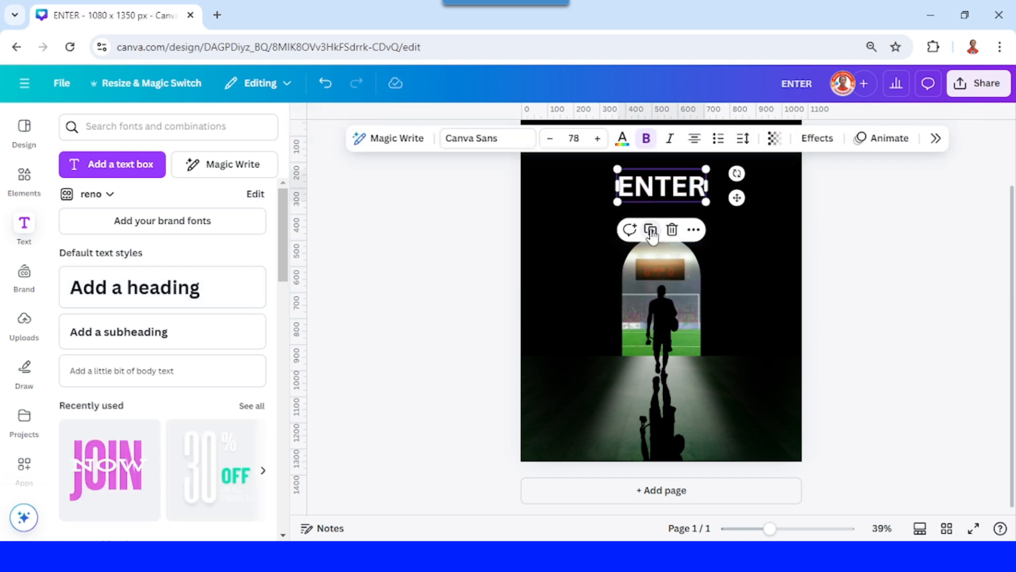
left_click(651, 230)
left_click_drag(676, 197, 665, 224)
double_click(669, 224)
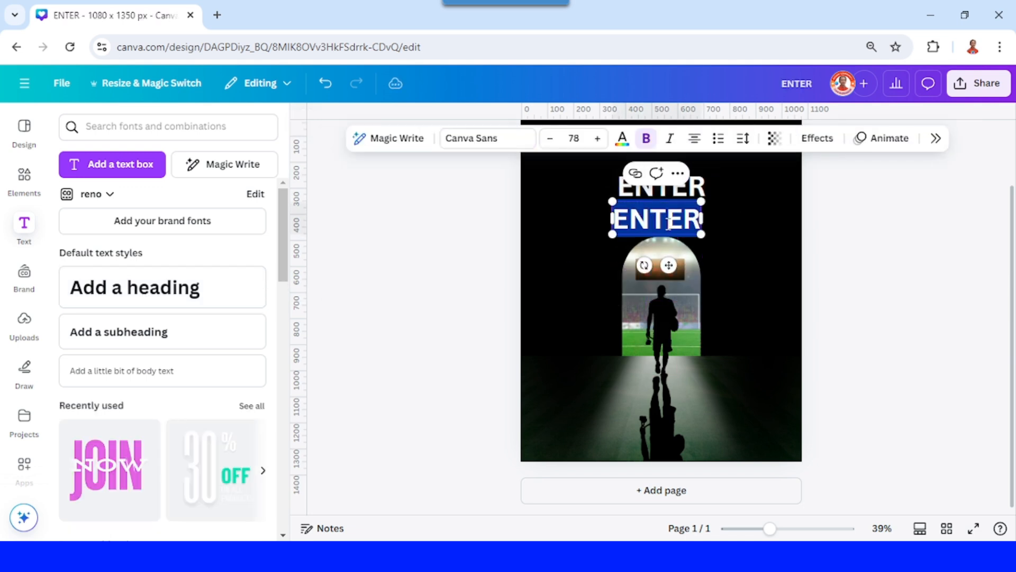
type("THE GAME")
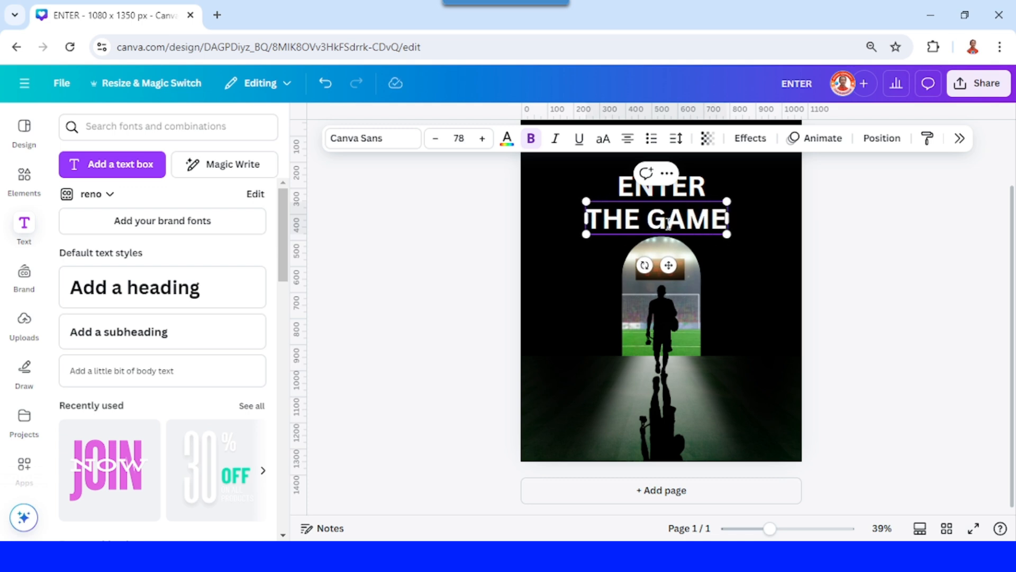
Search the fonts for "GRUNGE" and set the "THE GAME" text to Zuume Rough Bold.
double_click(668, 224)
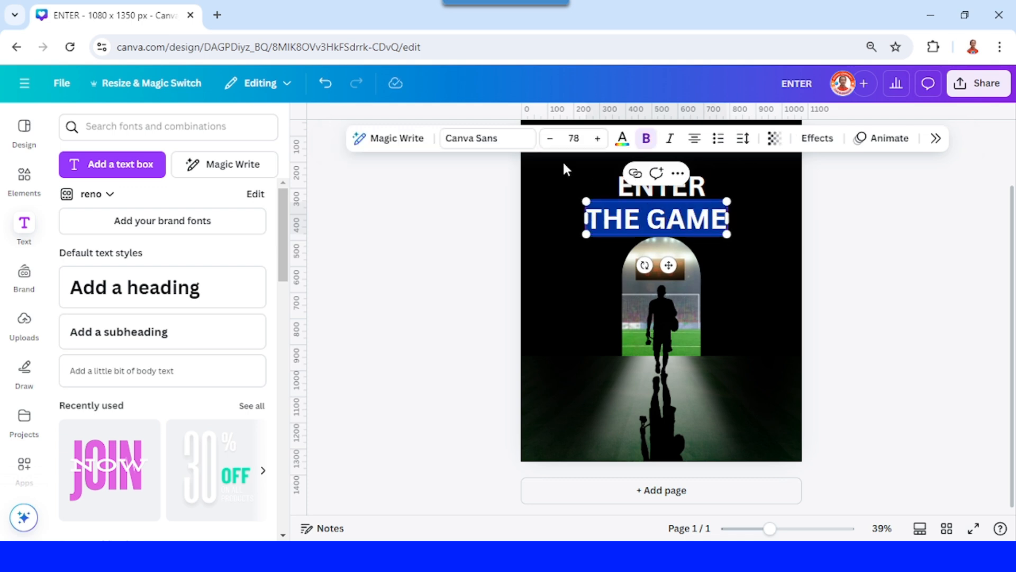
left_click(496, 141)
left_click(881, 158)
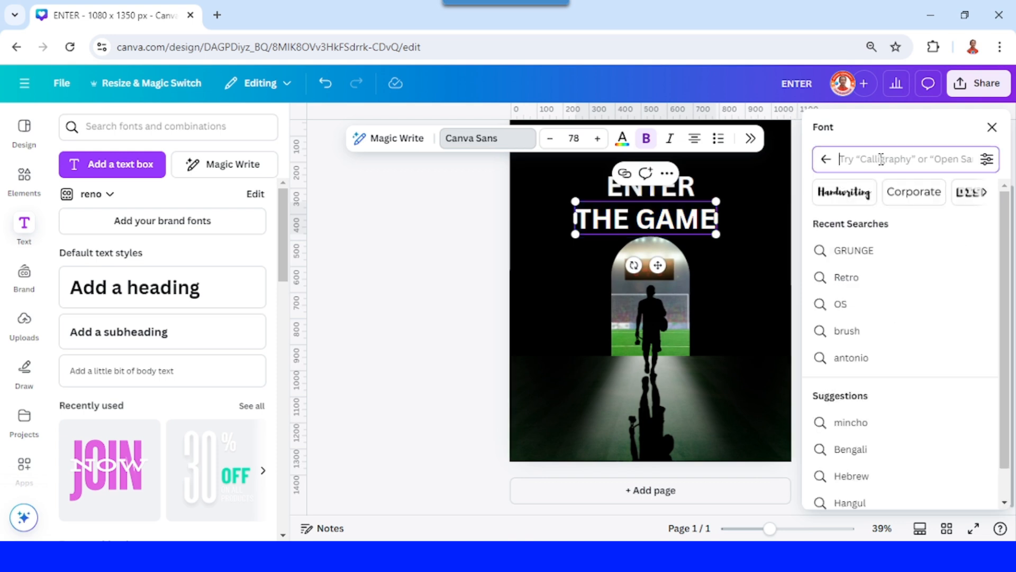
type("G")
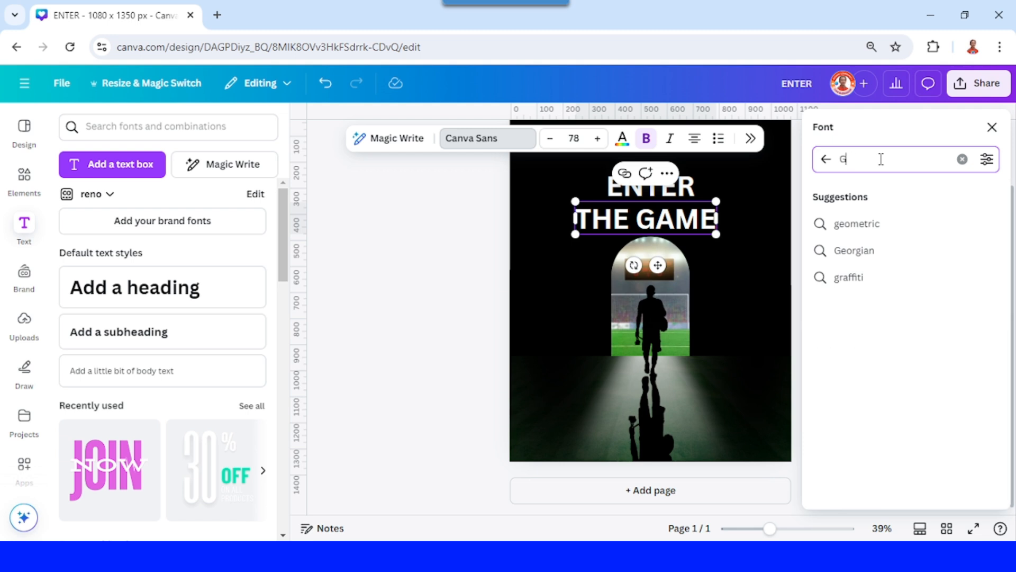
type("RUNGE")
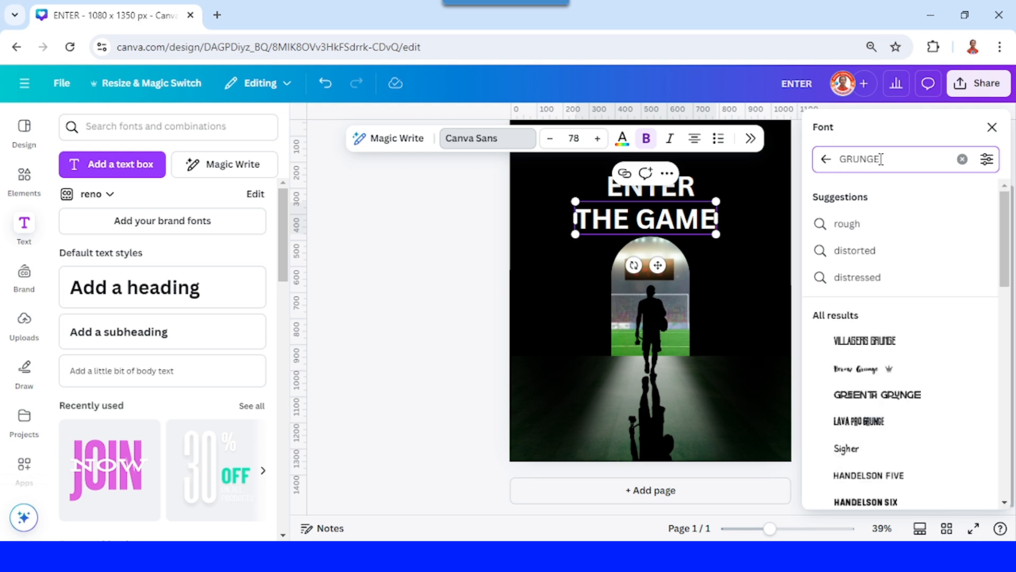
scroll(903, 309, "down", 3)
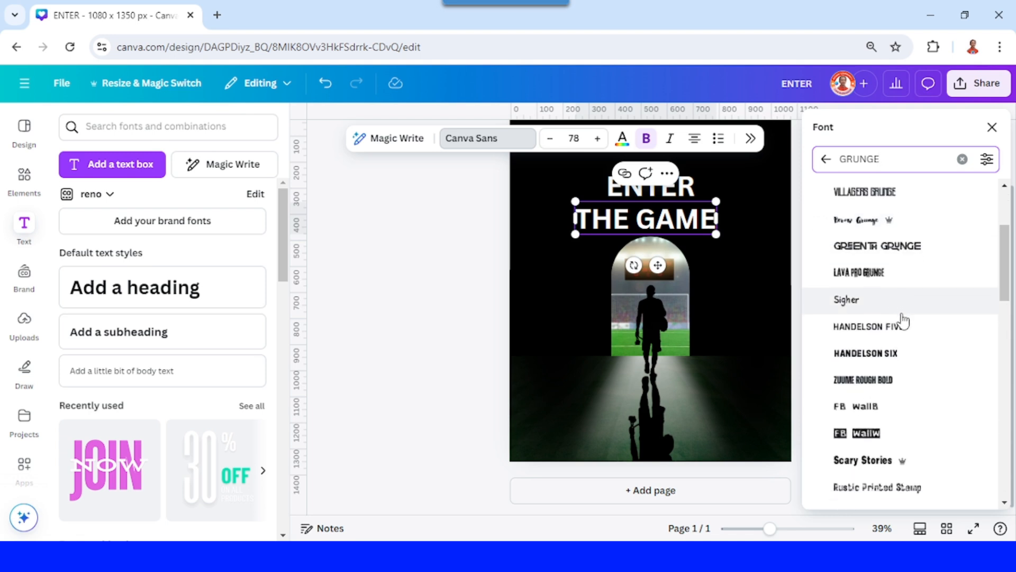
left_click(881, 382)
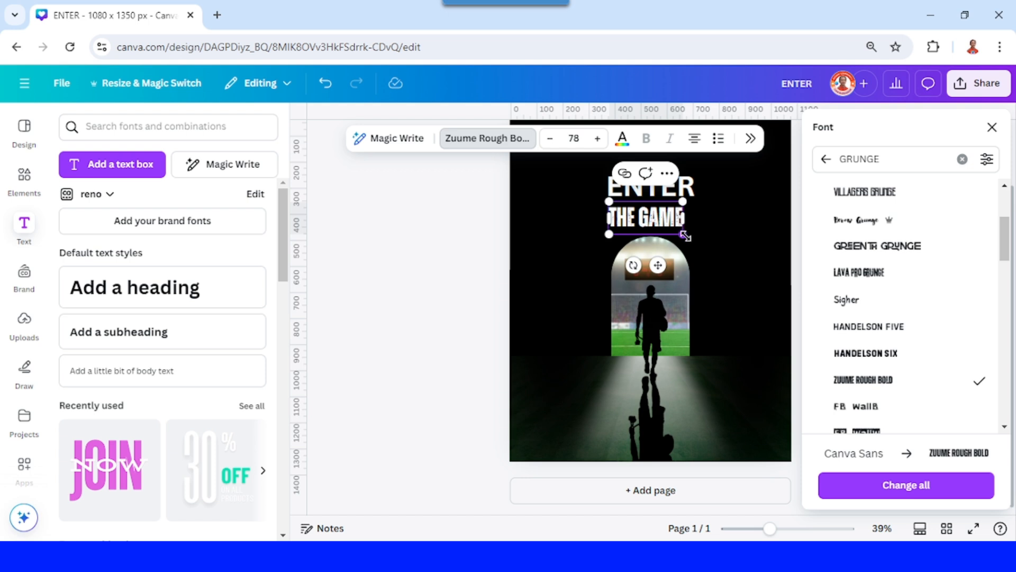
Enlarge the "THE GAME" text and centre it just above the arch.
left_click_drag(686, 236, 758, 296)
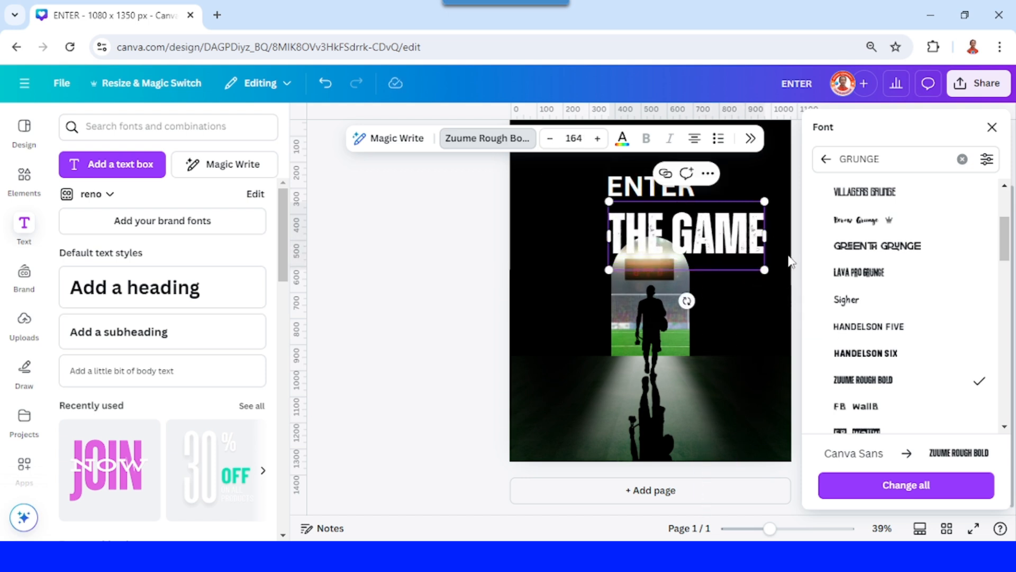
left_click(991, 127)
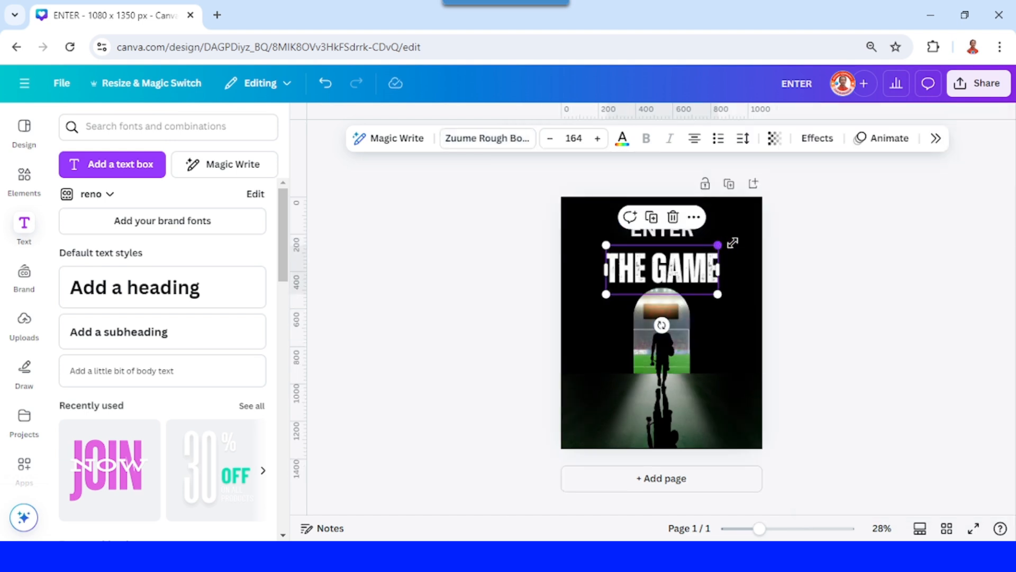
left_click_drag(733, 243, 709, 259)
Move the "ENTER" heading down so it sits close above "THE GAME".
left_click(673, 235)
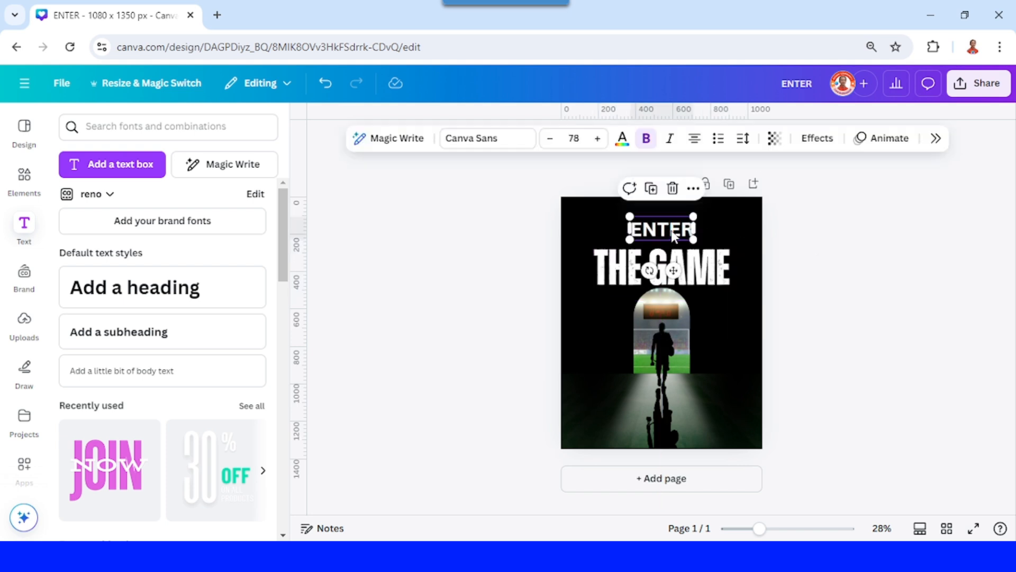
left_click_drag(672, 229, 672, 238)
left_click(835, 250)
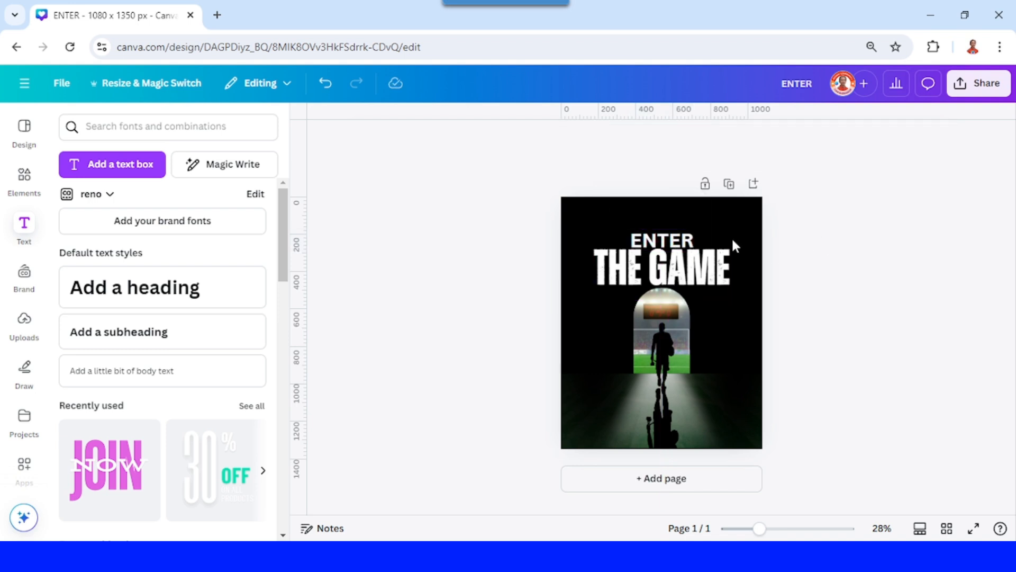
Colour the "ENTER" heading light green, using the photo colours taken from the grass image.
left_click(681, 240)
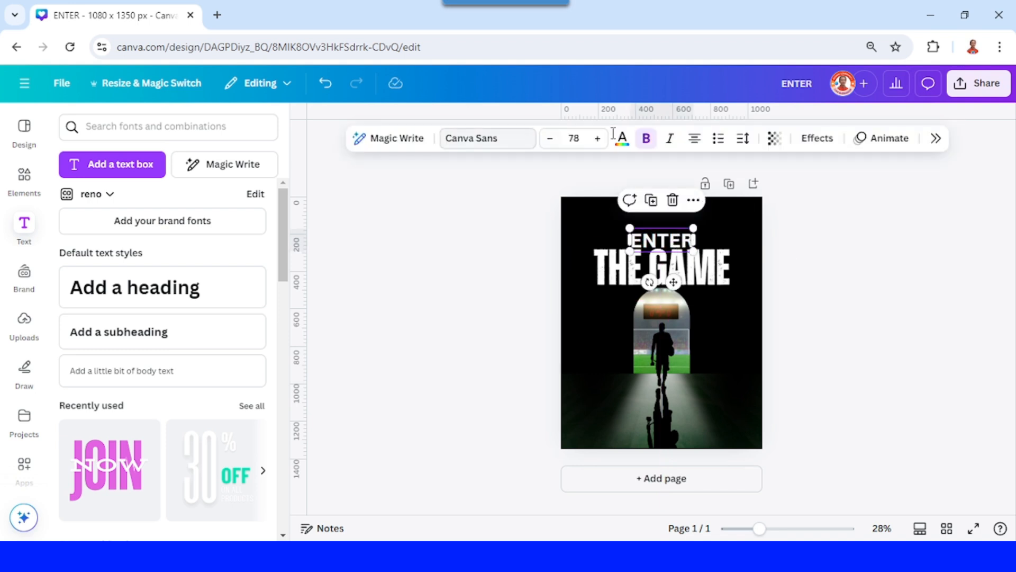
left_click(623, 138)
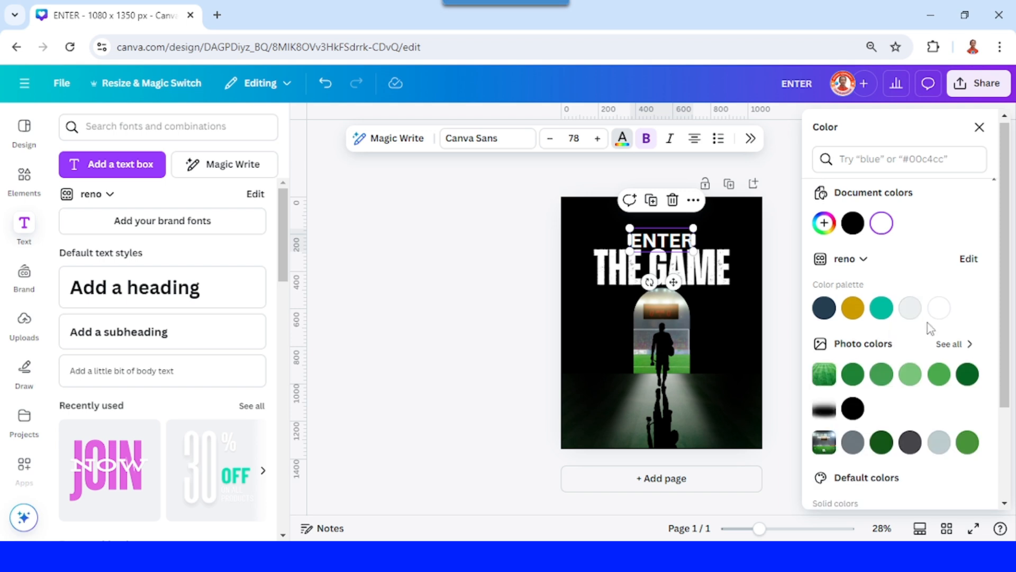
left_click(910, 375)
left_click(496, 249)
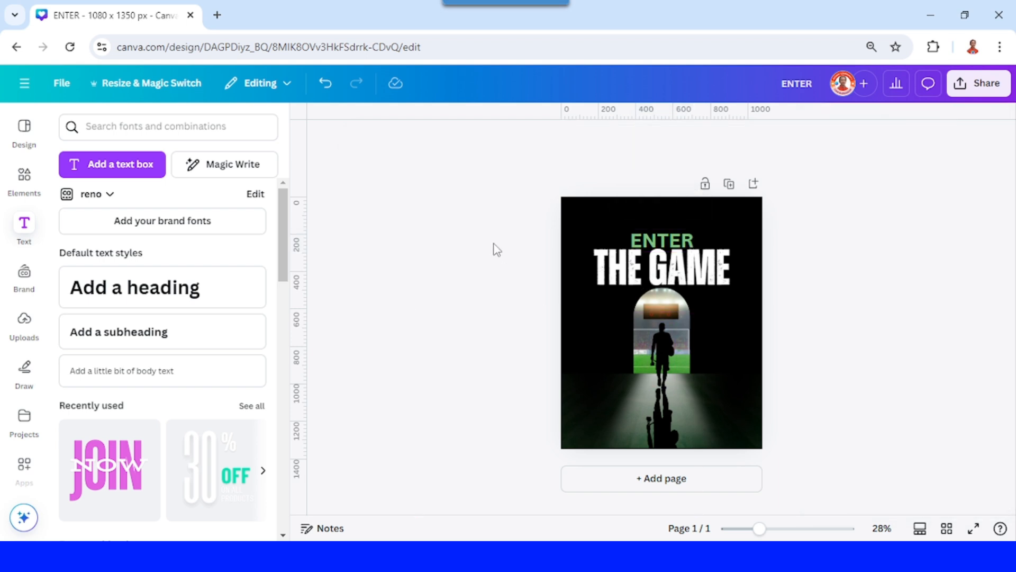